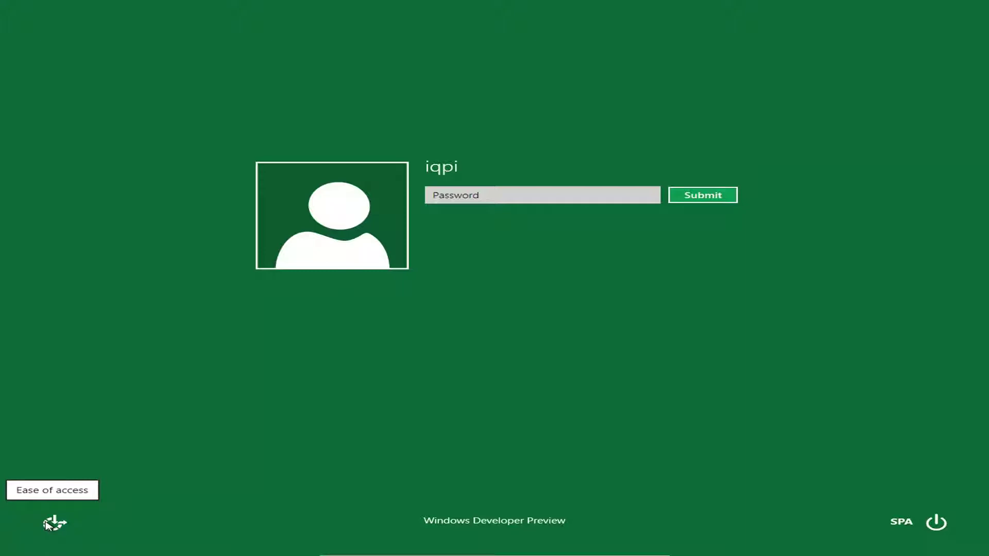
{"action": "left_click", "coordinate": [47, 523]}
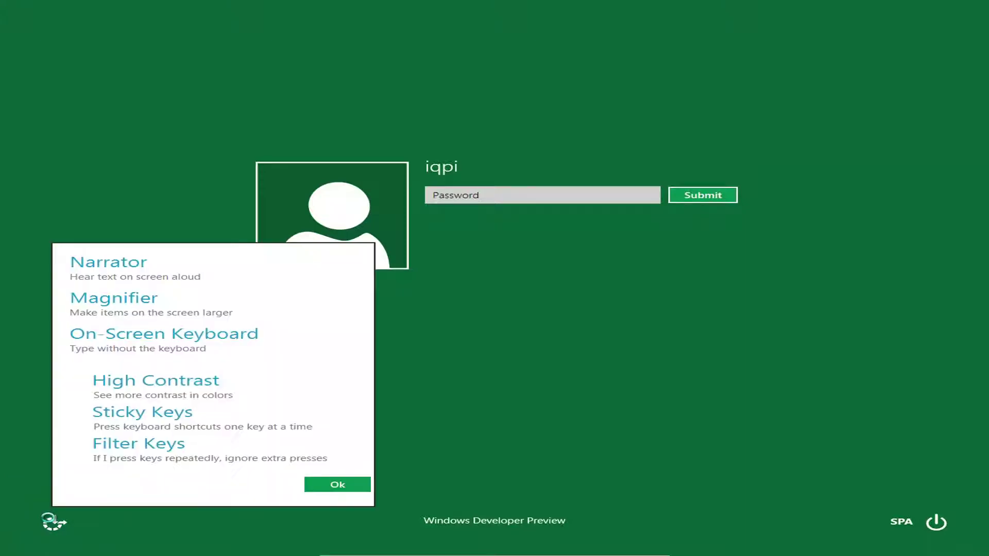
{"action": "left_click", "coordinate": [183, 316]}
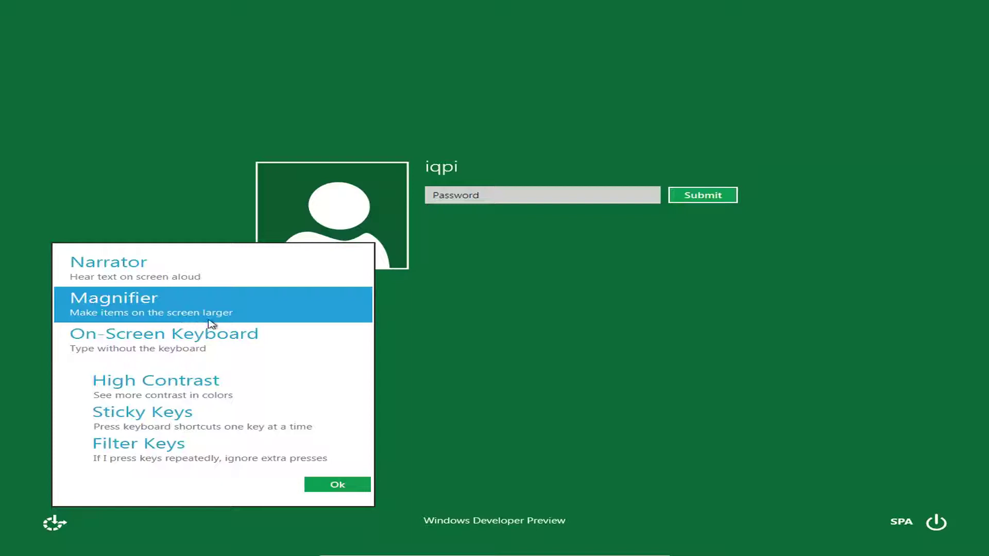
{"action": "left_click", "coordinate": [456, 379]}
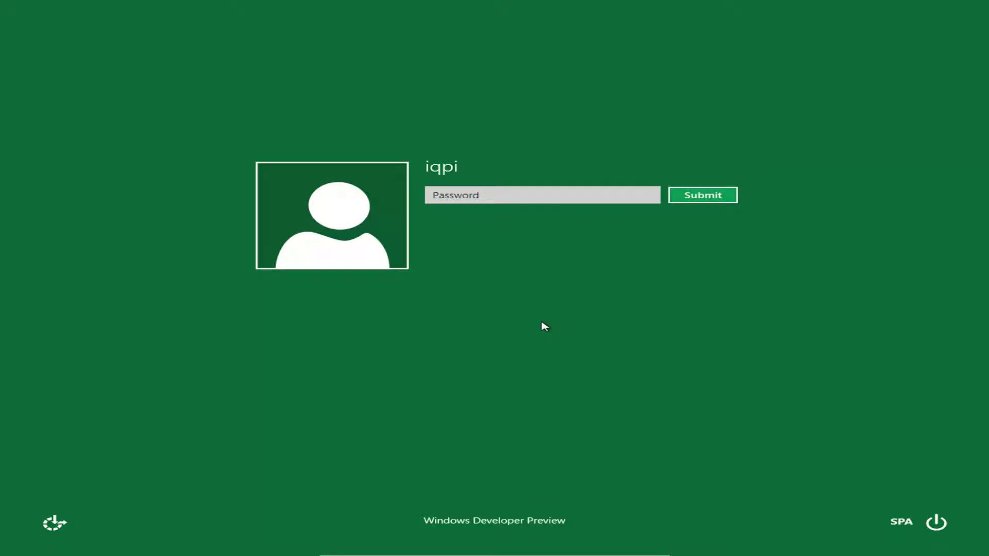
Step: Sign in to Windows by entering the account password
{"action": "left_click", "coordinate": [489, 193]}
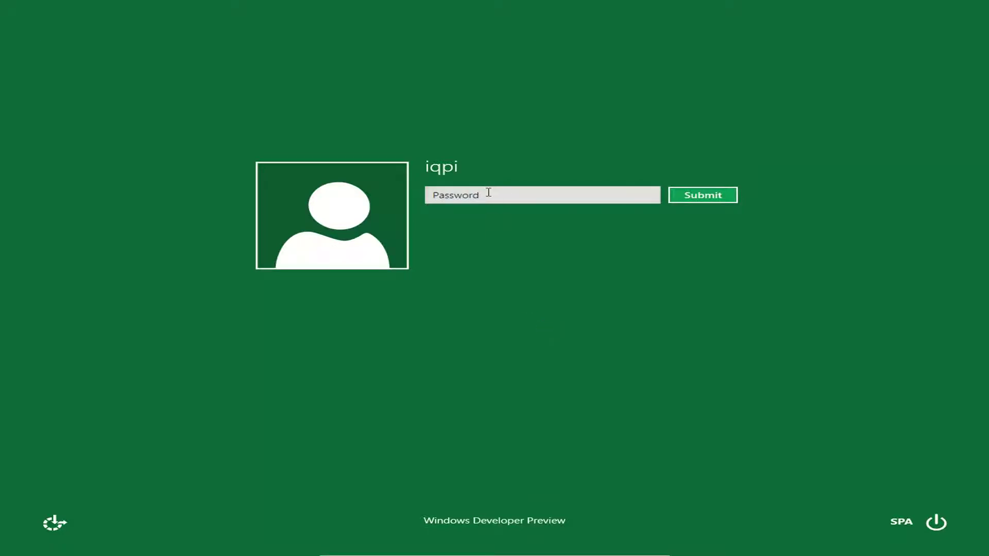
{"action": "type", "text": "********"}
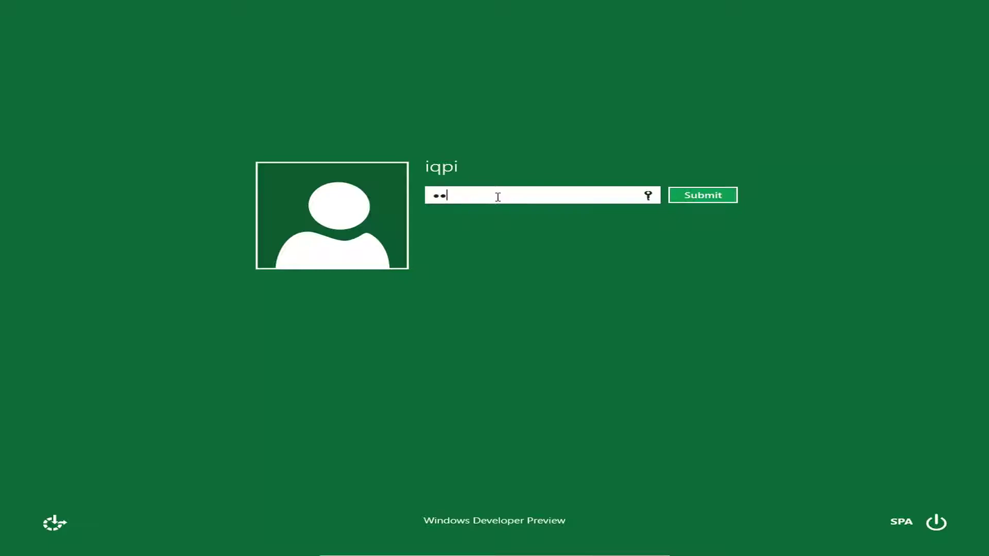
{"action": "key", "text": "Return"}
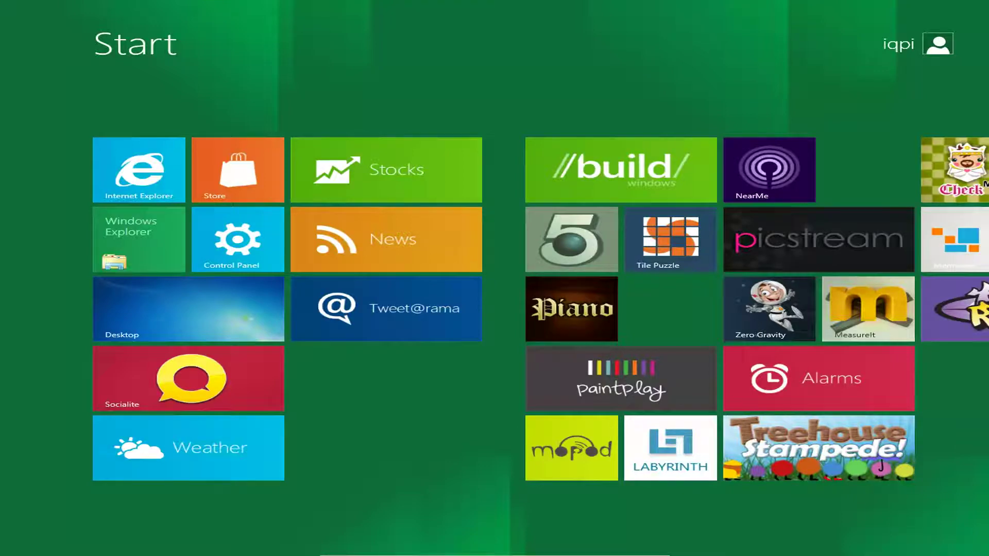
Step: Insert the VirtualBox Guest Additions disc into the virtual machine and open its folder to view the files
{"action": "key", "text": "ctrl+f"}
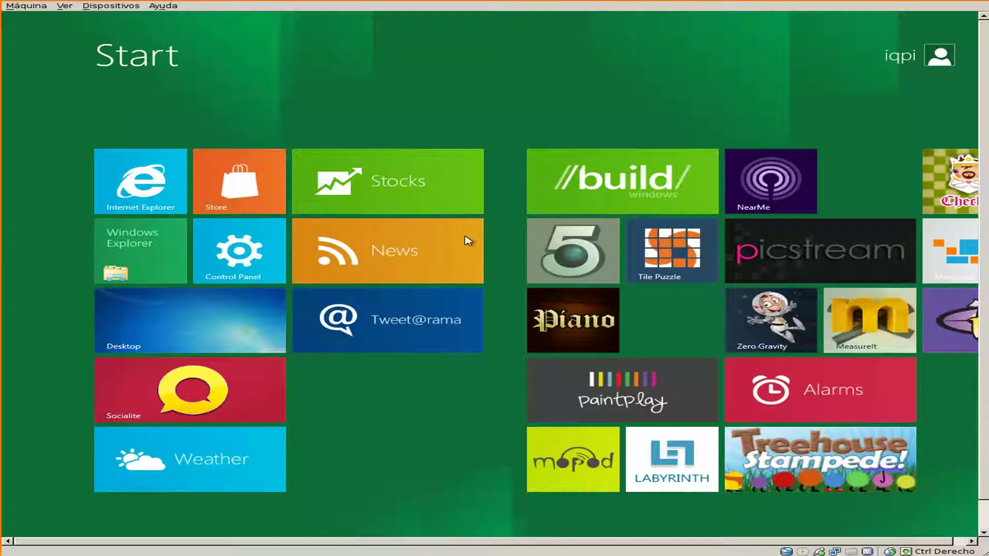
{"action": "left_click", "coordinate": [125, 6]}
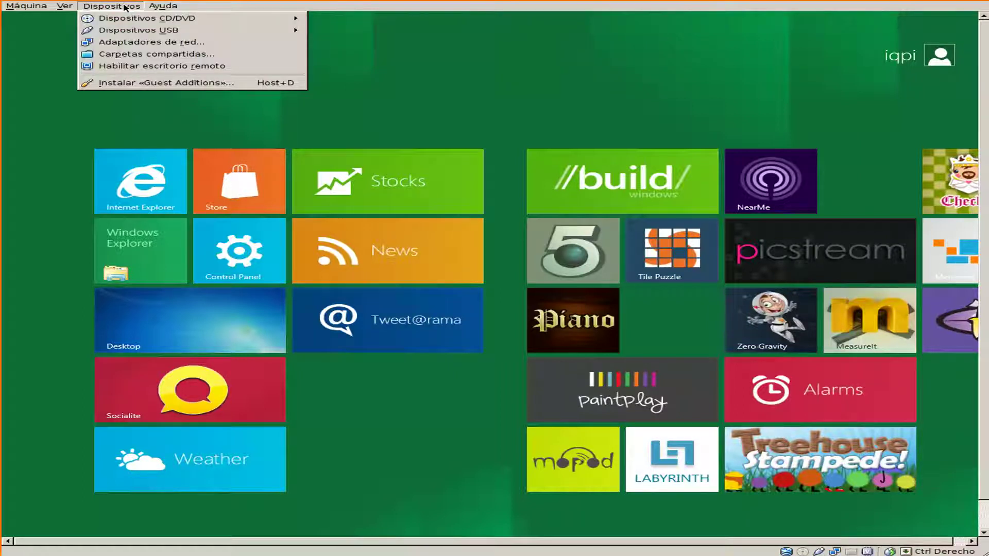
{"action": "left_click", "coordinate": [135, 84]}
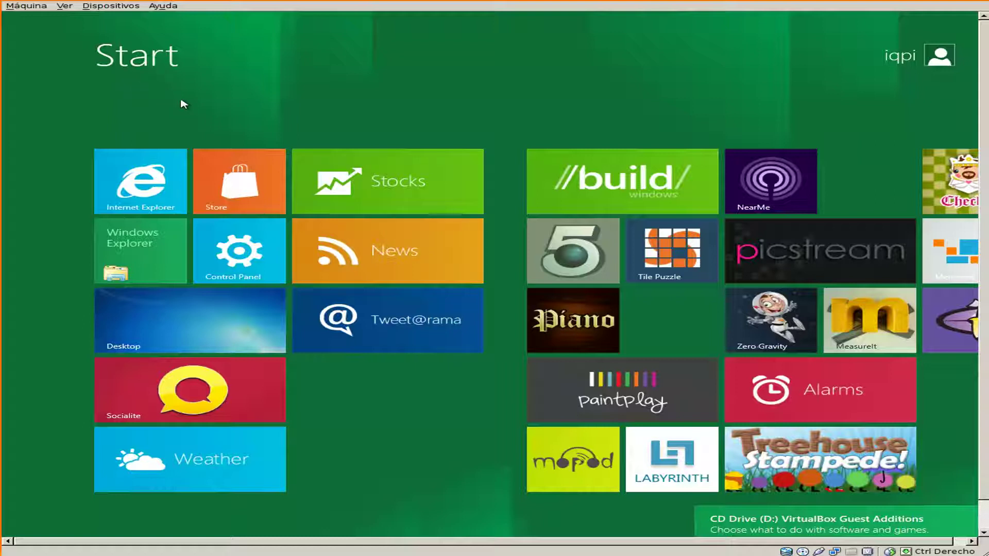
{"action": "key", "text": "ctrl+f"}
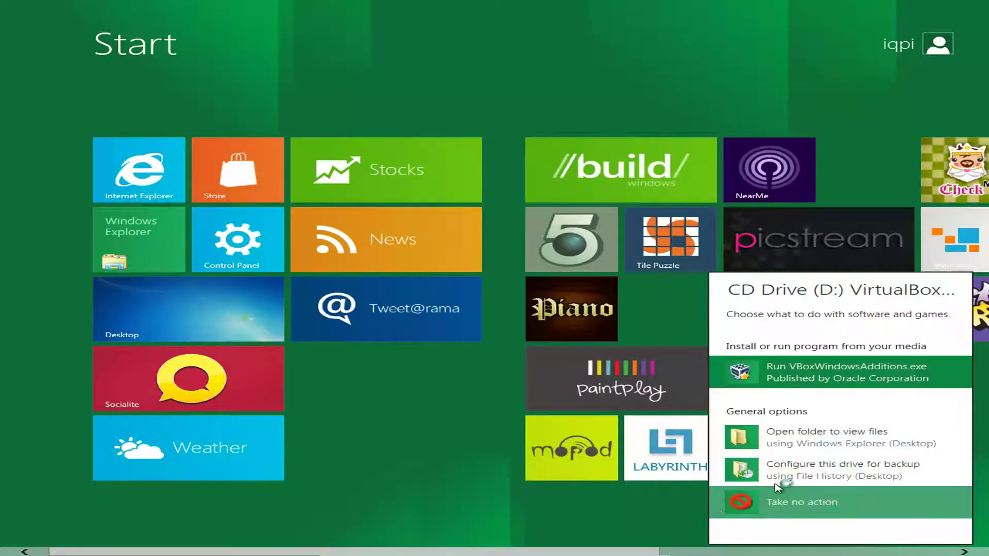
{"action": "left_click", "coordinate": [817, 438]}
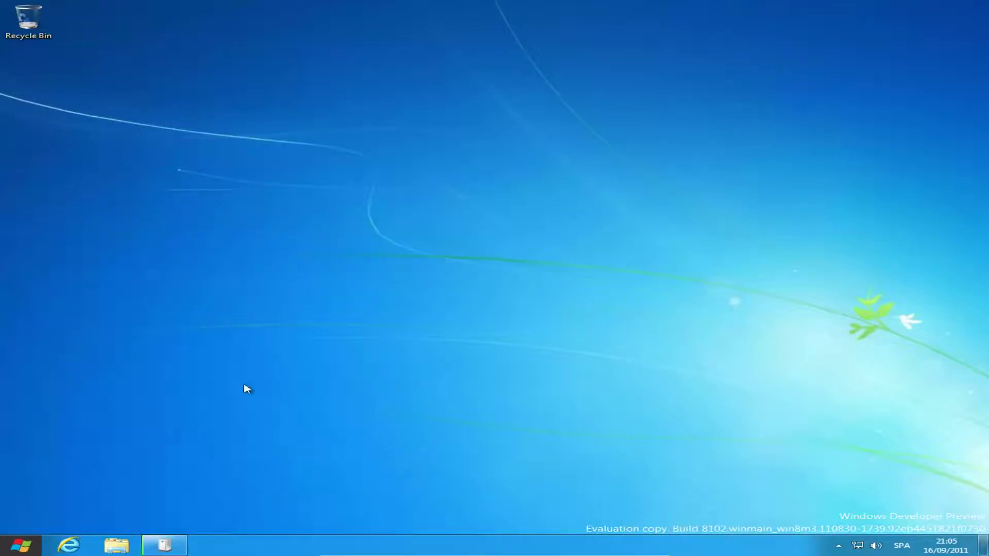
{"action": "left_click", "coordinate": [175, 547]}
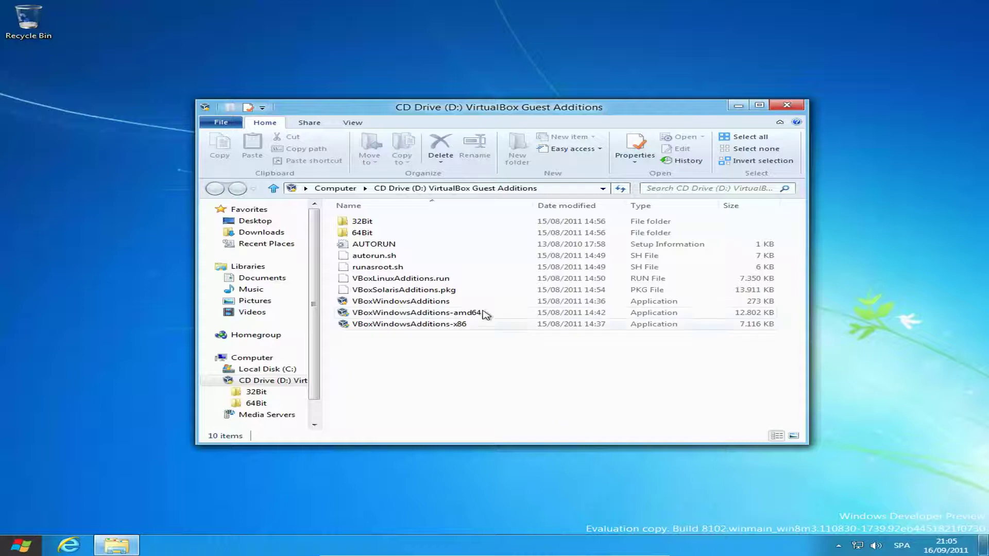
Step: Start the VBoxWindowsAdditions-amd64 setup, allow it to make changes, and keep the default destination folder
{"action": "mouse_move", "coordinate": [454, 316]}
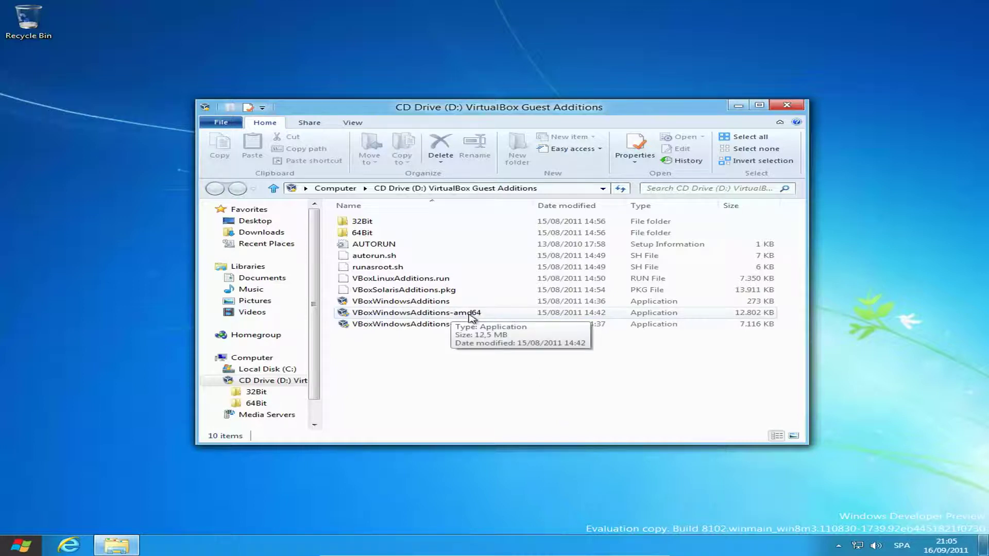
{"action": "double_click", "coordinate": [471, 314]}
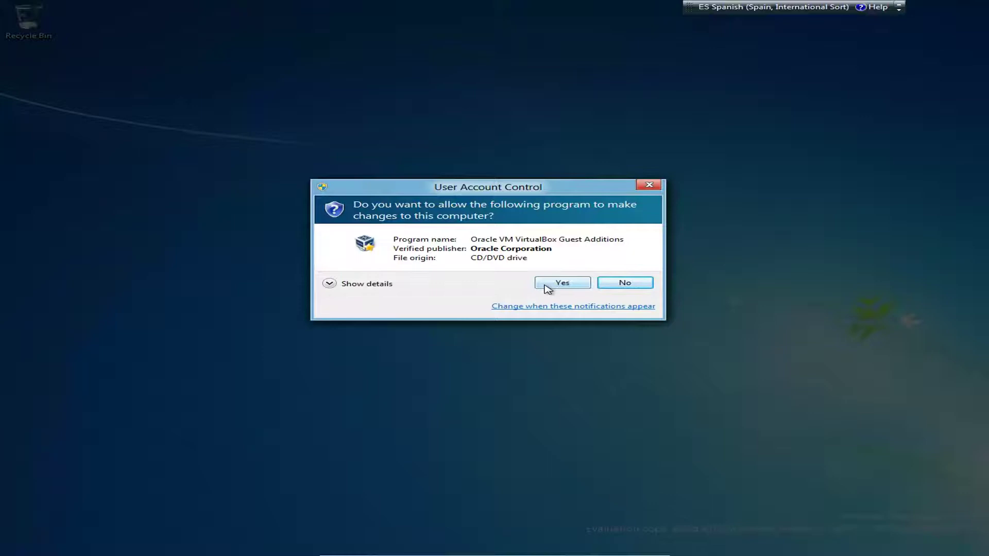
{"action": "left_click", "coordinate": [547, 287]}
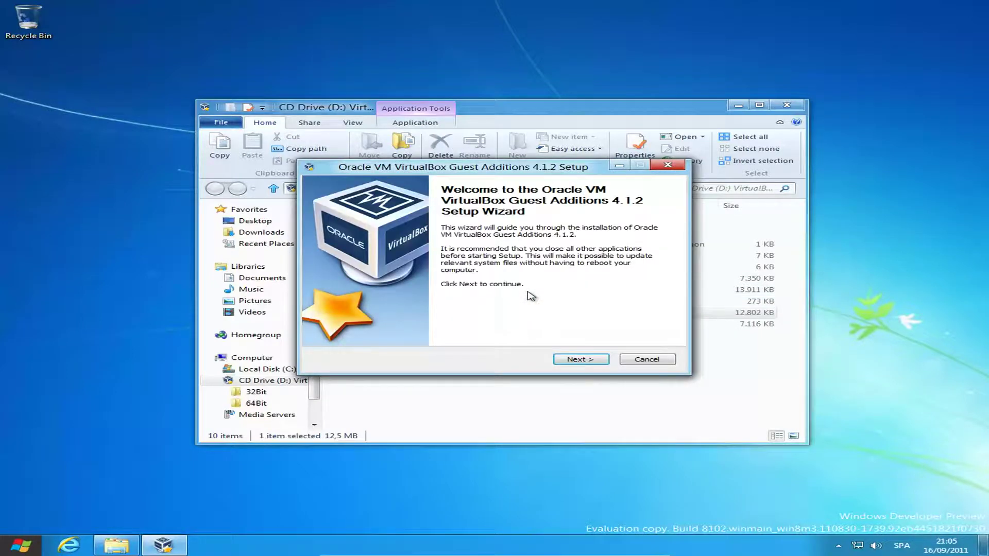
{"action": "left_click", "coordinate": [578, 360]}
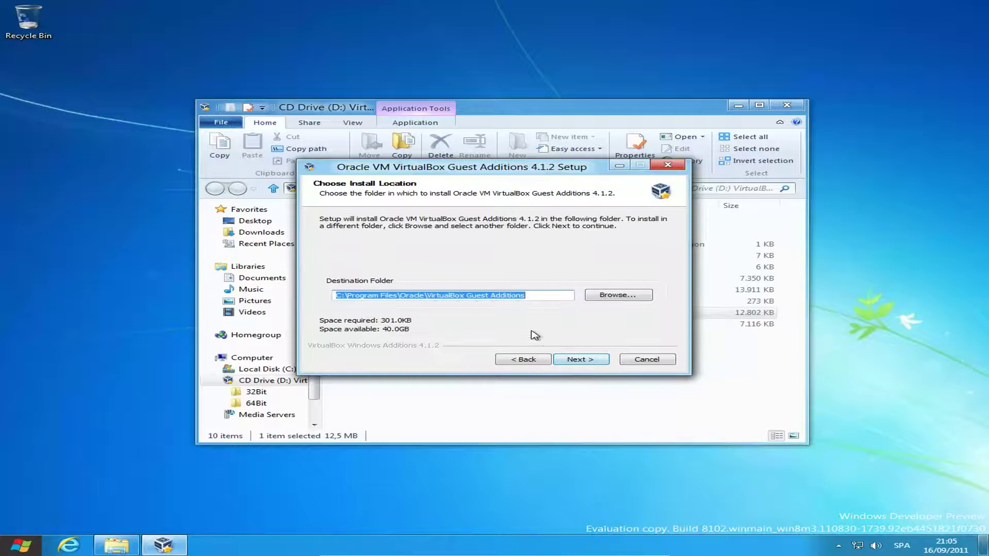
{"action": "left_click", "coordinate": [574, 359]}
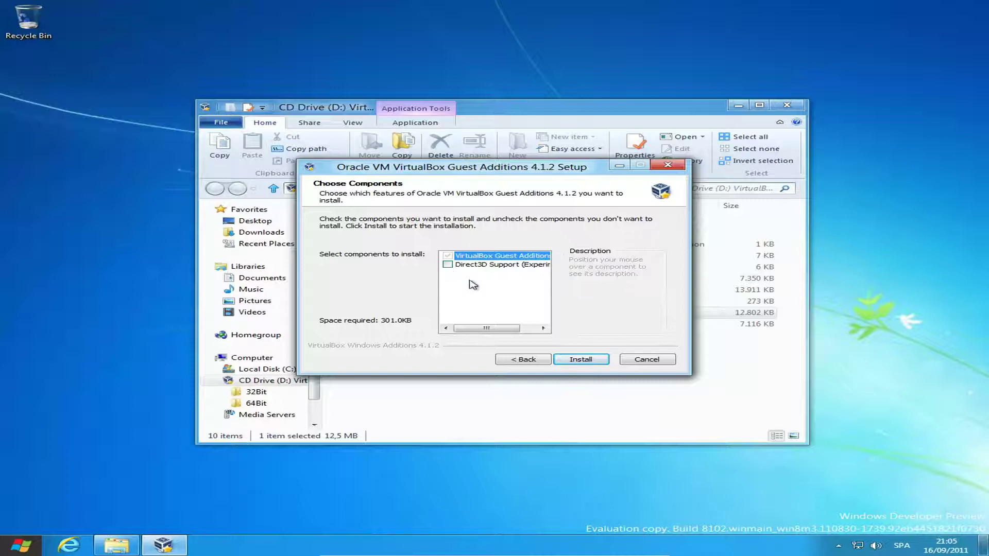
Step: Try to add the experimental Direct3D Support component to the Guest Additions installation and dismiss the notice
{"action": "left_click_drag", "start_coordinate": [496, 328], "coordinate": [453, 281]}
{"action": "left_click", "coordinate": [447, 264]}
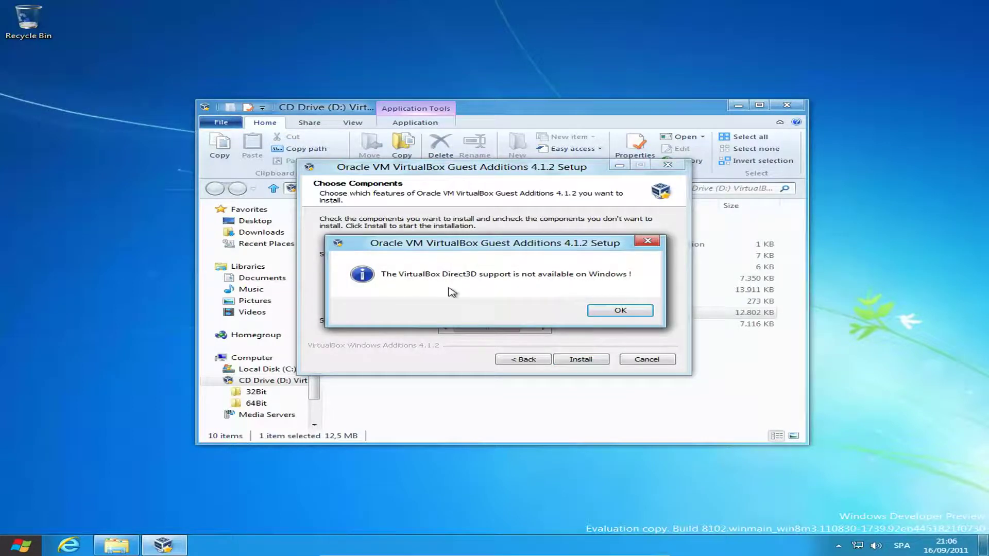
{"action": "left_click_drag", "start_coordinate": [504, 249], "coordinate": [481, 249]}
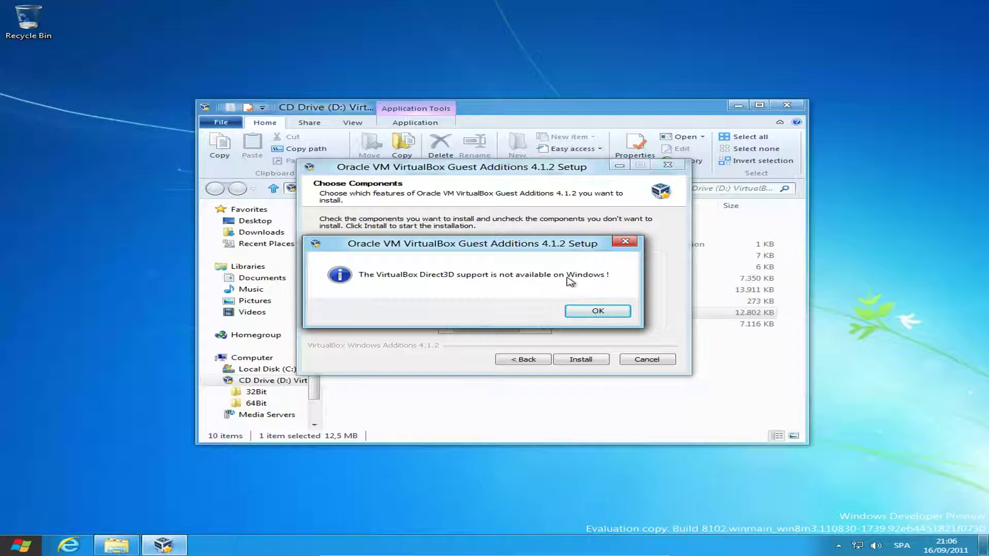
{"action": "left_click_drag", "start_coordinate": [474, 250], "coordinate": [362, 188]}
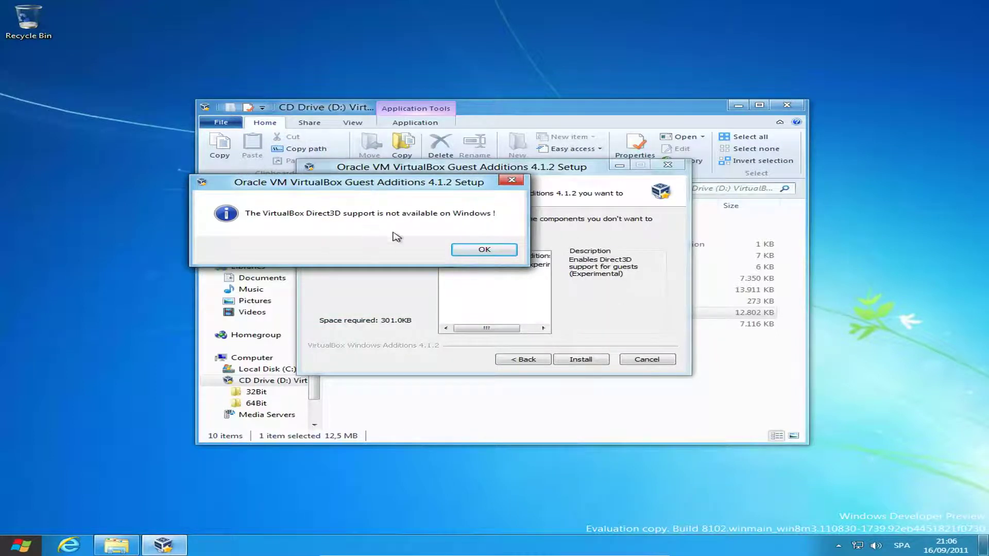
{"action": "left_click", "coordinate": [474, 253]}
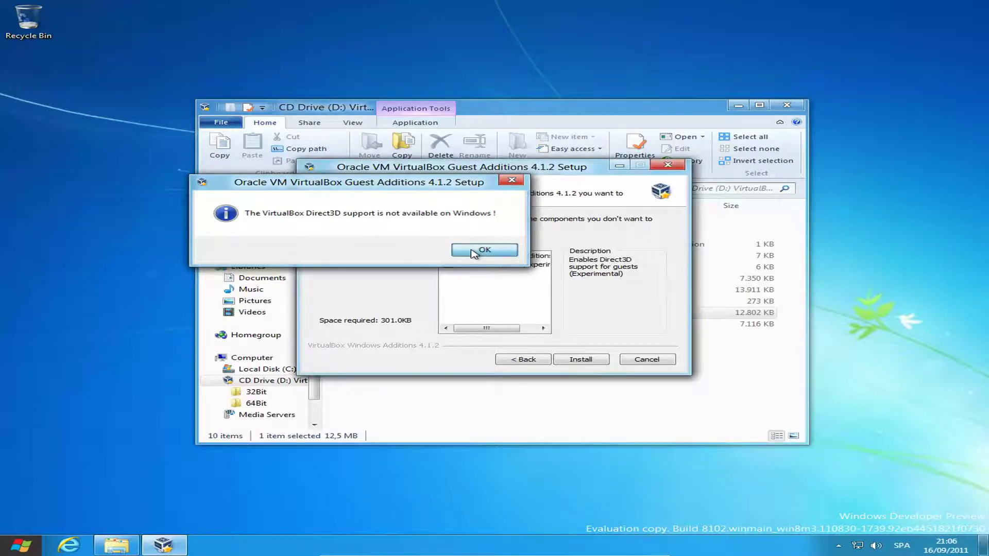
Step: Try to install Guest Additions 4.1.2 without a compatibility mode and close the setup wizard
{"action": "left_click", "coordinate": [588, 360]}
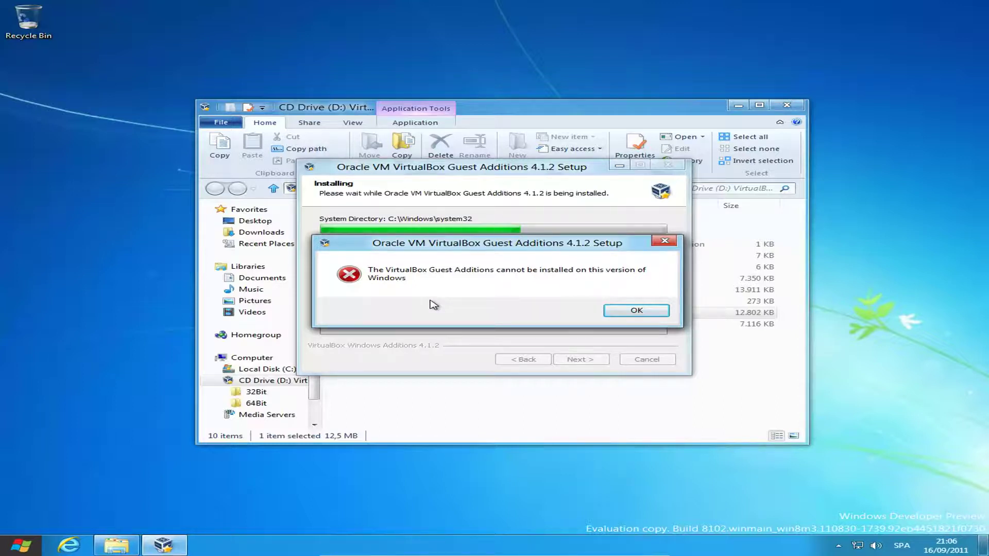
{"action": "left_click", "coordinate": [618, 311]}
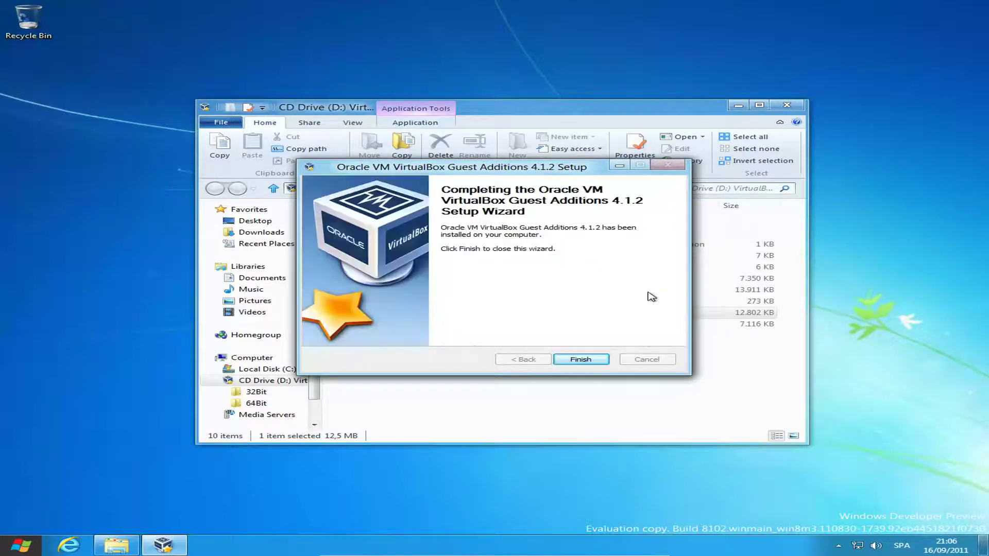
{"action": "left_click", "coordinate": [586, 362]}
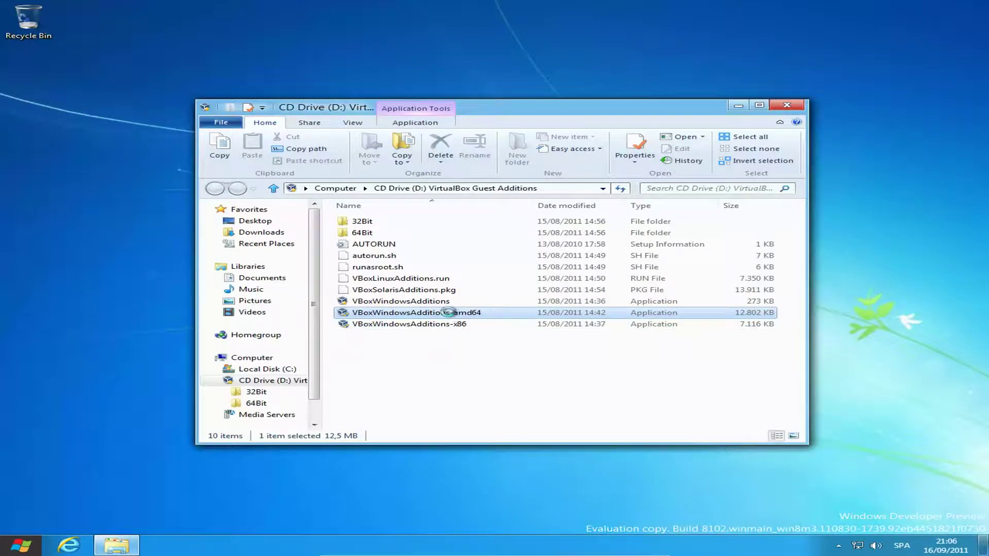
Step: Set VBoxWindowsAdditions-amd64 to run for all users in Windows 7 compatibility mode and as an administrator
{"action": "right_click", "coordinate": [450, 315]}
{"action": "left_click", "coordinate": [498, 411]}
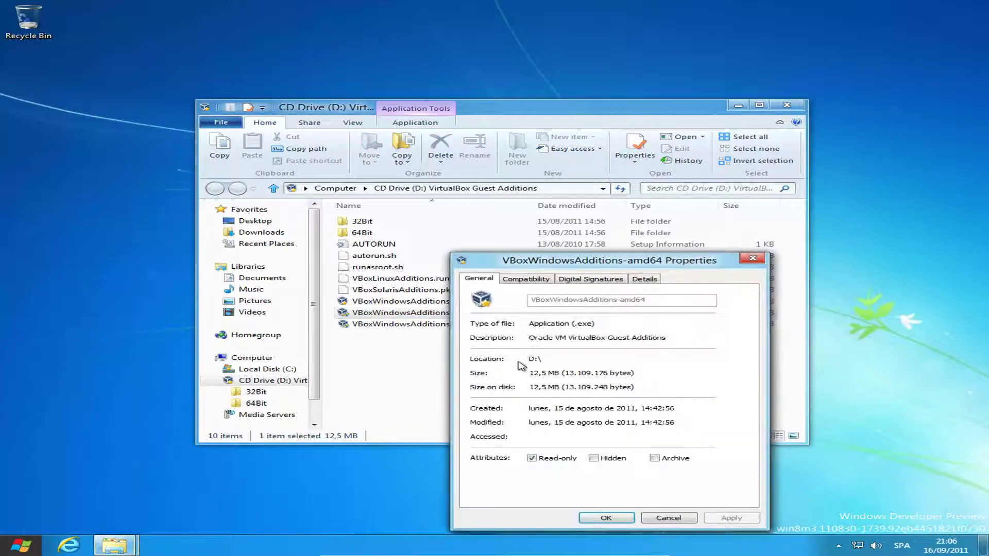
{"action": "left_click", "coordinate": [535, 280]}
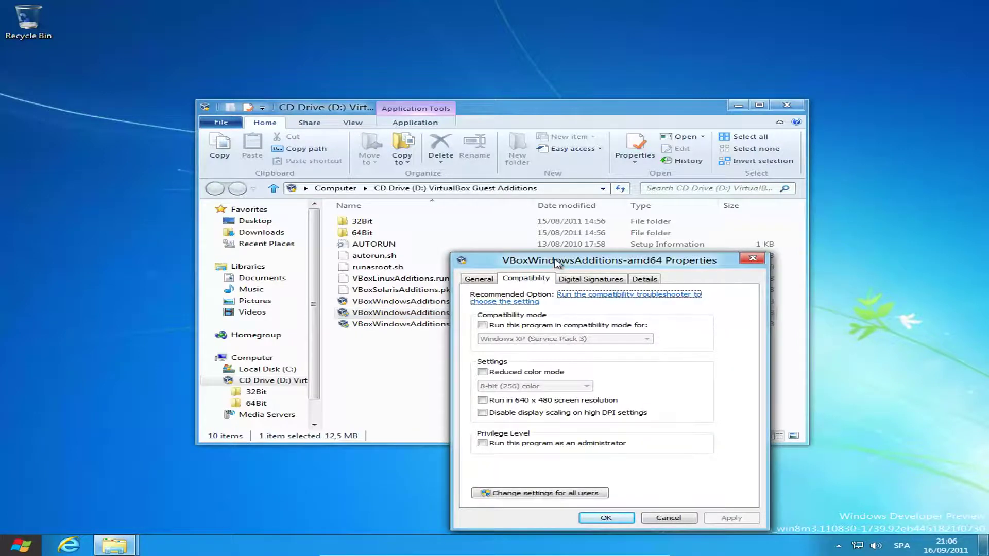
{"action": "left_click_drag", "start_coordinate": [558, 264], "coordinate": [513, 212]}
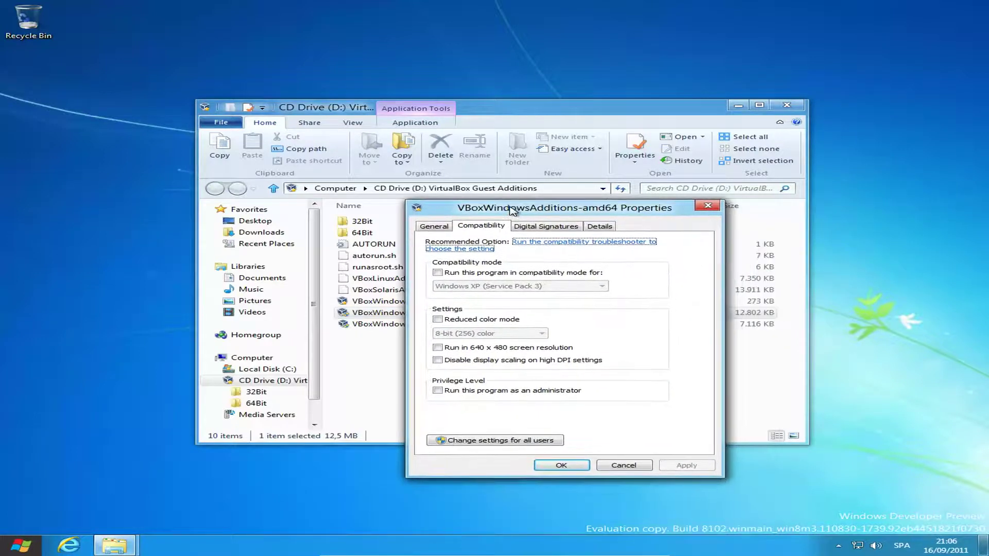
{"action": "left_click", "coordinate": [483, 441]}
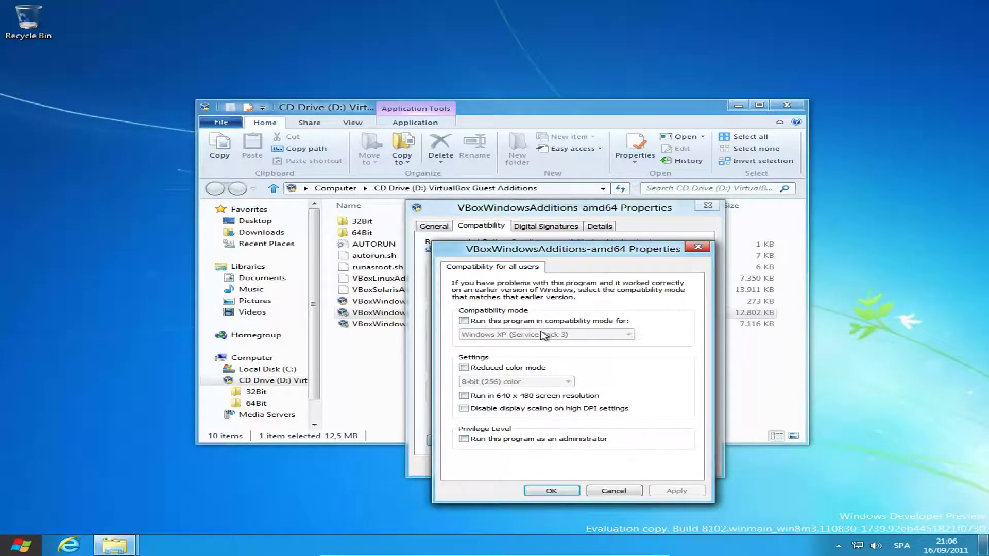
{"action": "left_click", "coordinate": [525, 322]}
{"action": "left_click", "coordinate": [525, 338]}
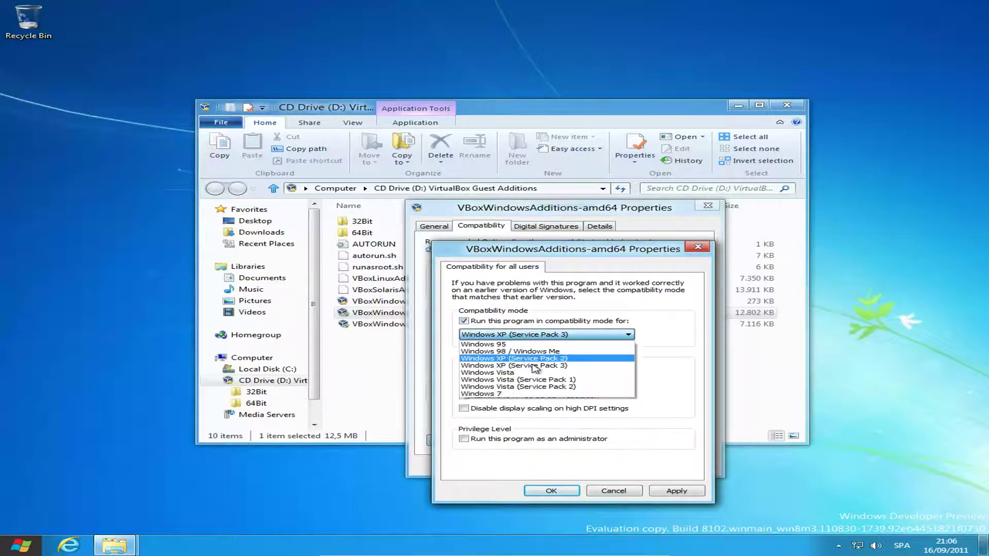
{"action": "left_click", "coordinate": [537, 395]}
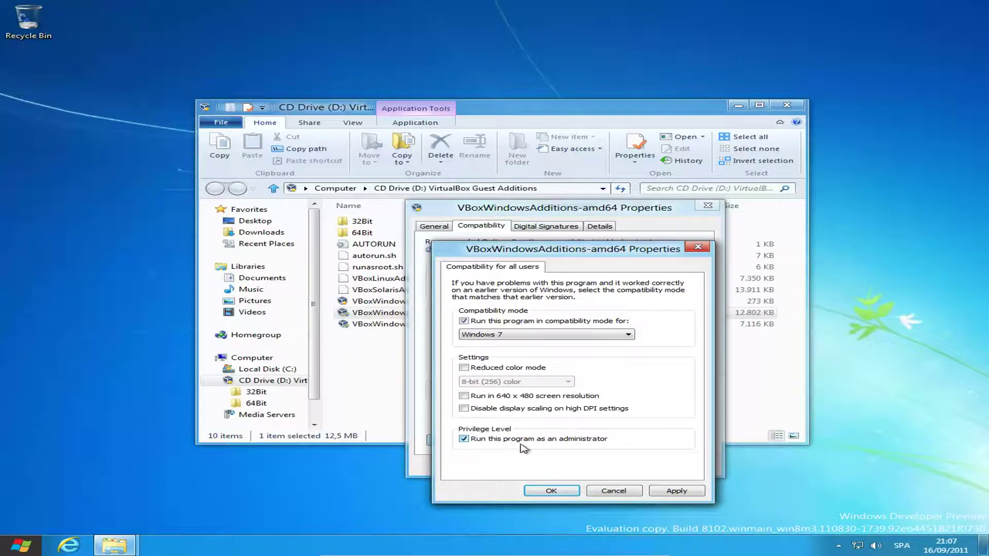
{"action": "left_click", "coordinate": [676, 490]}
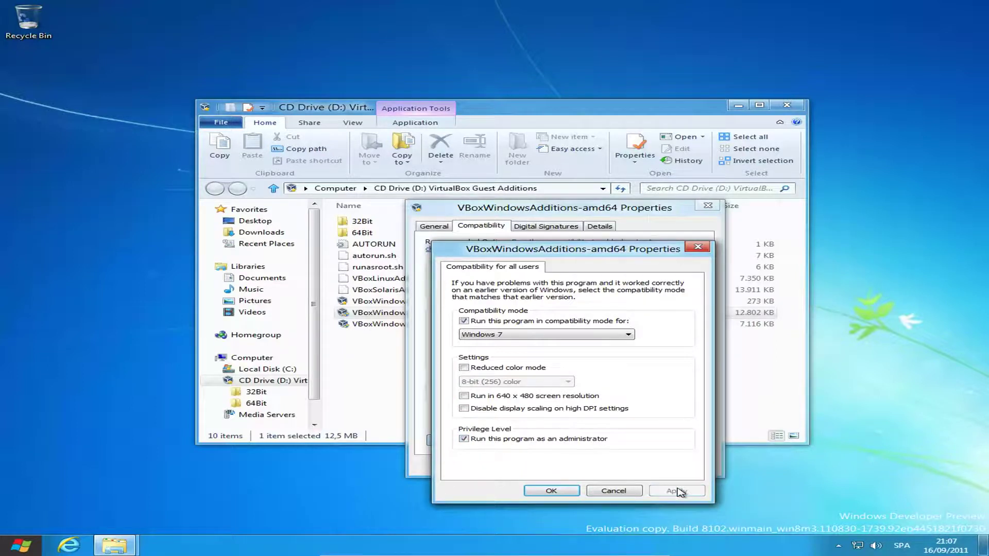
{"action": "left_click", "coordinate": [575, 491]}
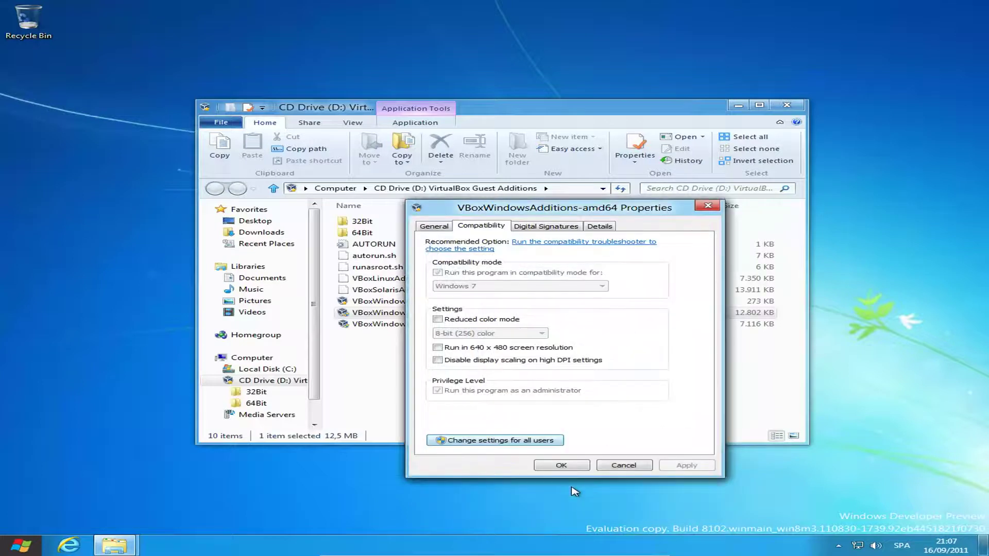
{"action": "left_click", "coordinate": [562, 466]}
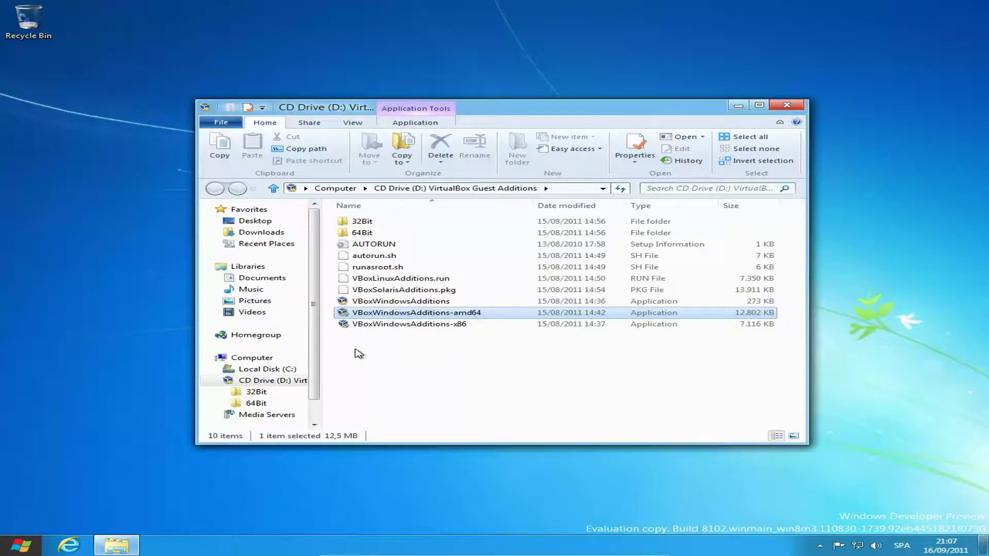
Step: Relaunch the VBoxWindowsAdditions-amd64 setup, allow it to make changes, and accept the default destination folder
{"action": "left_click_drag", "start_coordinate": [408, 113], "coordinate": [335, 91]}
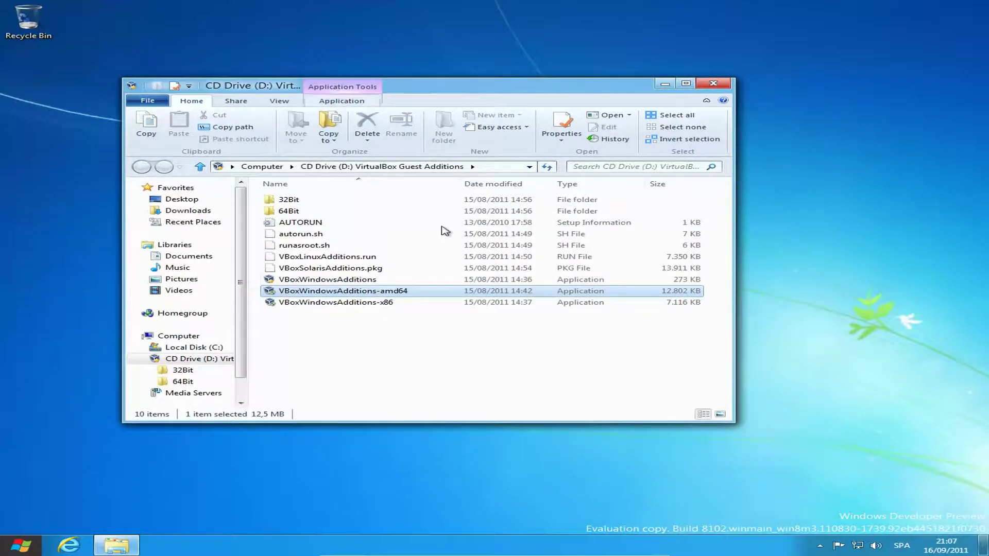
{"action": "double_click", "coordinate": [413, 291]}
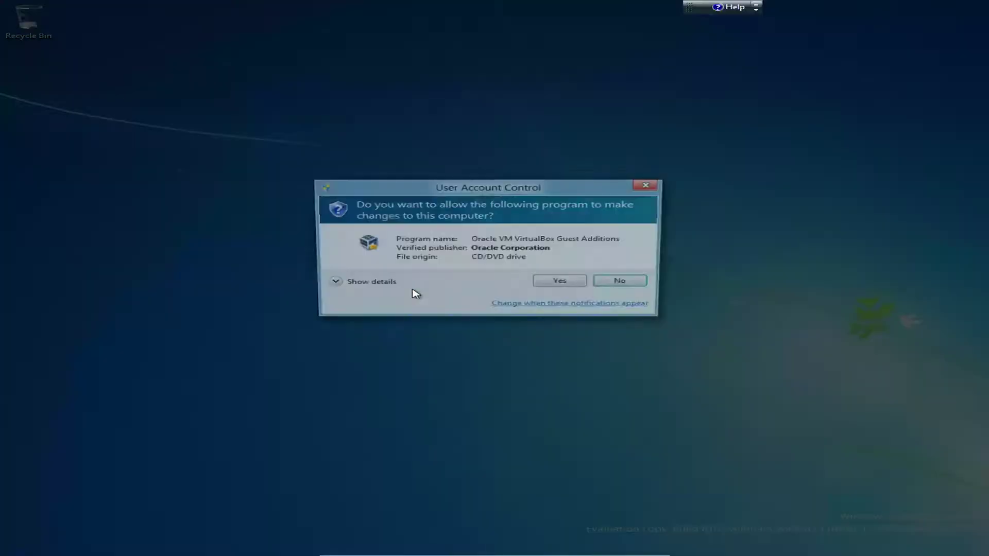
{"action": "left_click", "coordinate": [562, 283]}
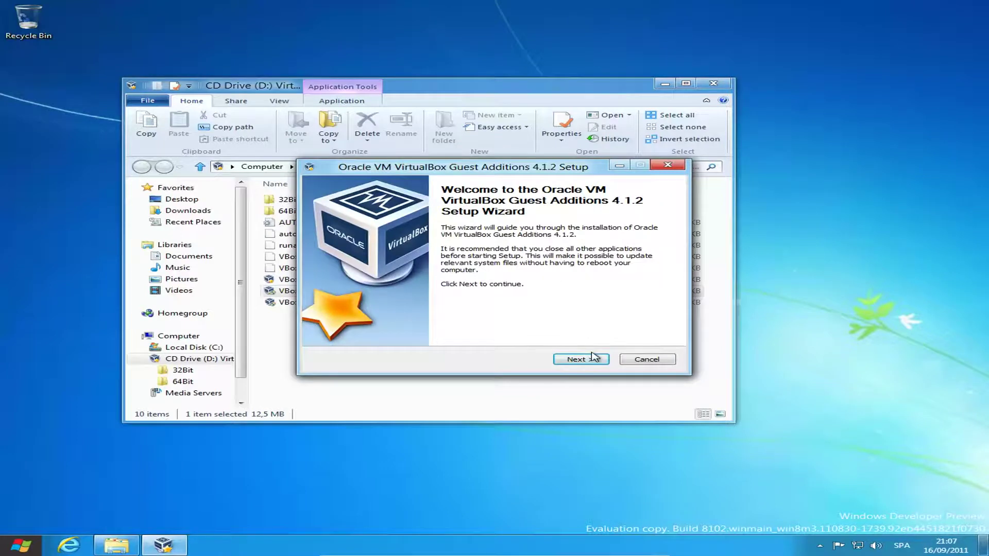
{"action": "left_click", "coordinate": [595, 359]}
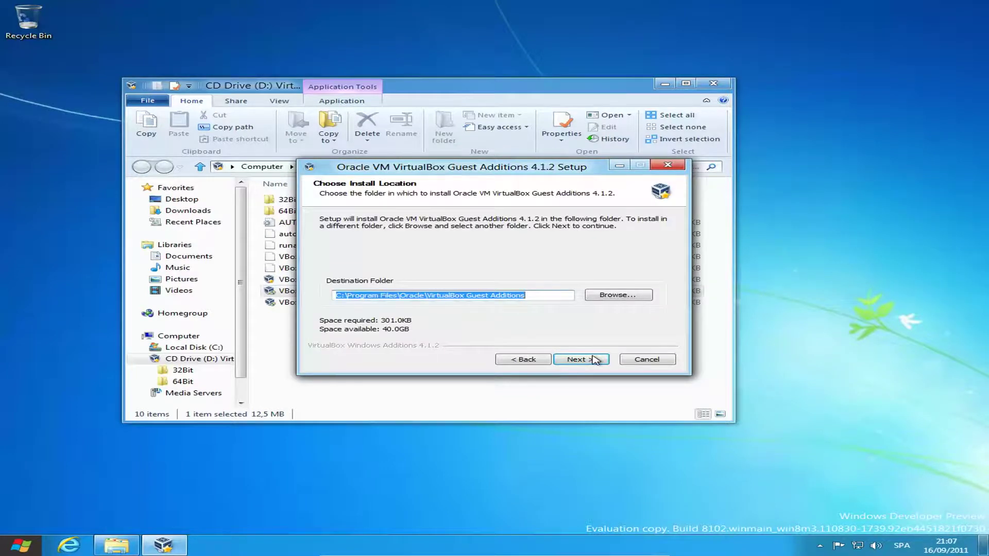
{"action": "left_click", "coordinate": [594, 359]}
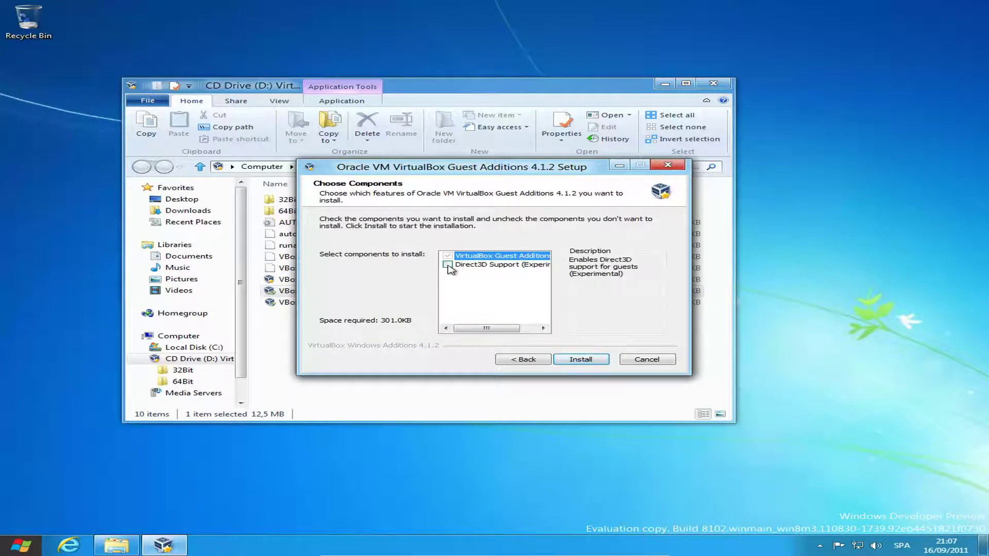
Step: Try to add the experimental Direct3D Support component, choosing basic Direct3D support, and dismiss the notice
{"action": "left_click", "coordinate": [447, 265]}
{"action": "left_click_drag", "start_coordinate": [535, 236], "coordinate": [492, 227]}
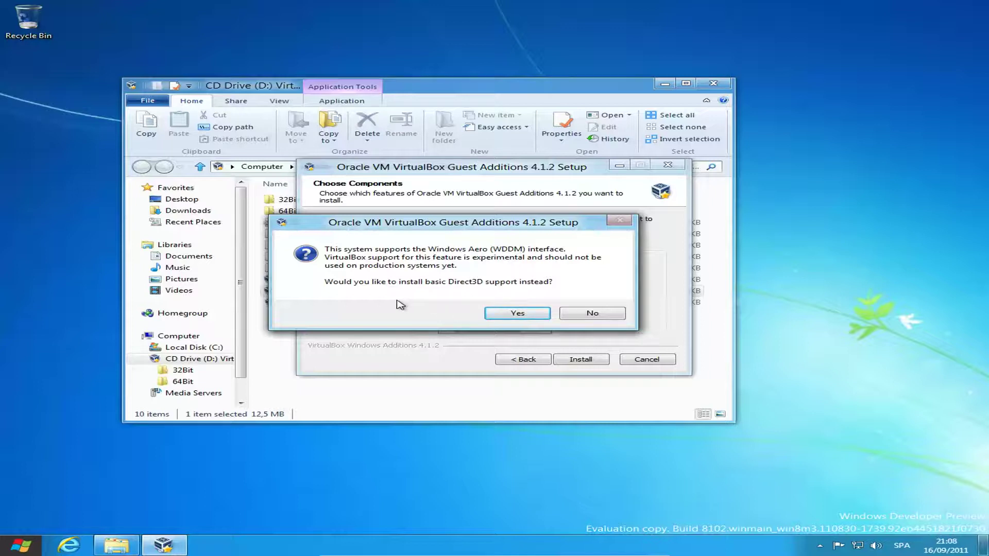
{"action": "left_click", "coordinate": [508, 315]}
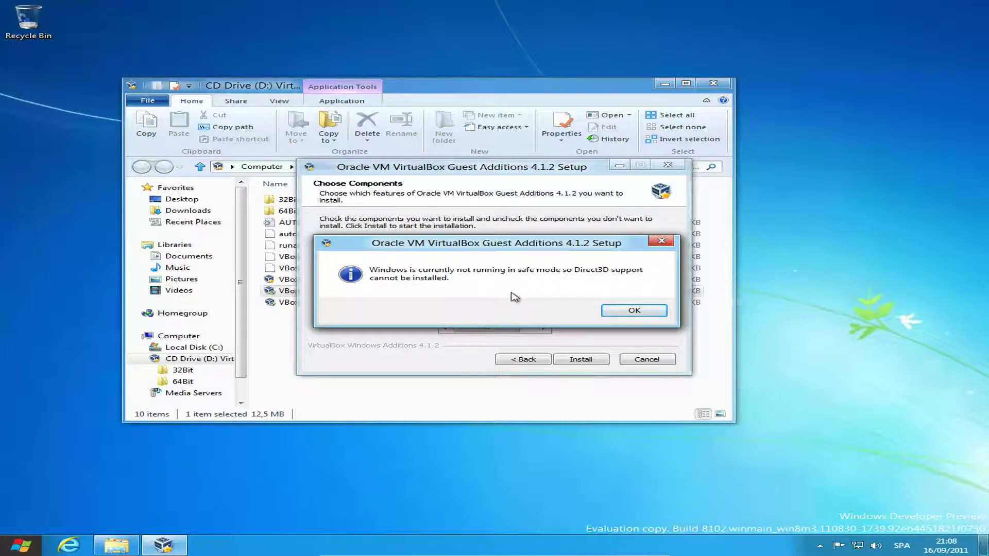
{"action": "left_click", "coordinate": [658, 310]}
Step: Start installing Guest Additions 4.1.2 and install the Oracle Corporation device software, always trusting this publisher
{"action": "left_click", "coordinate": [584, 360]}
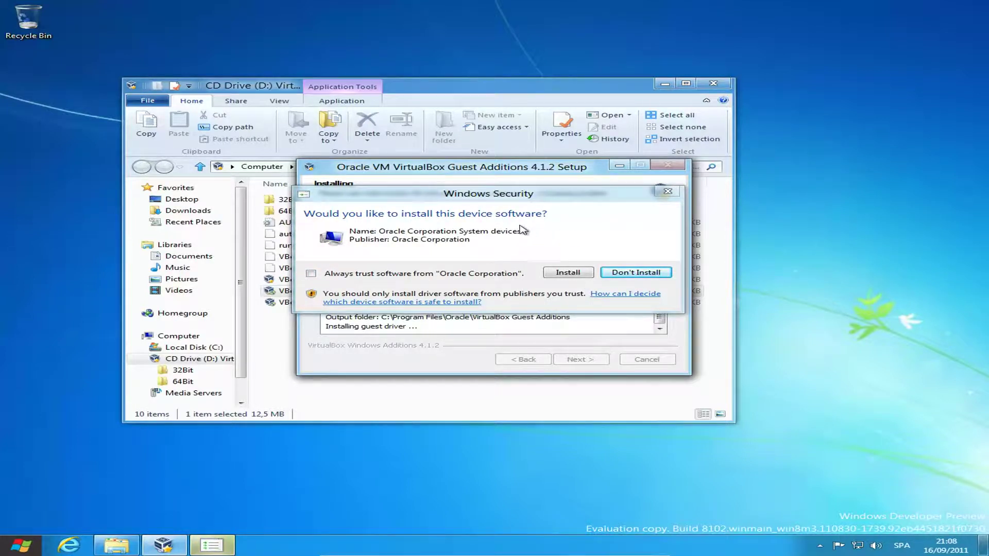
{"action": "left_click", "coordinate": [405, 274]}
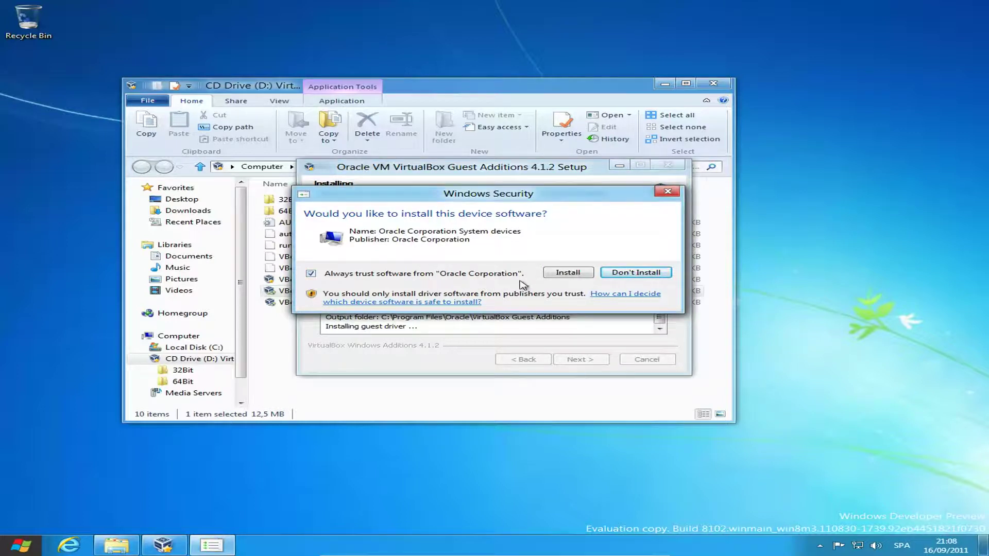
{"action": "left_click", "coordinate": [564, 274]}
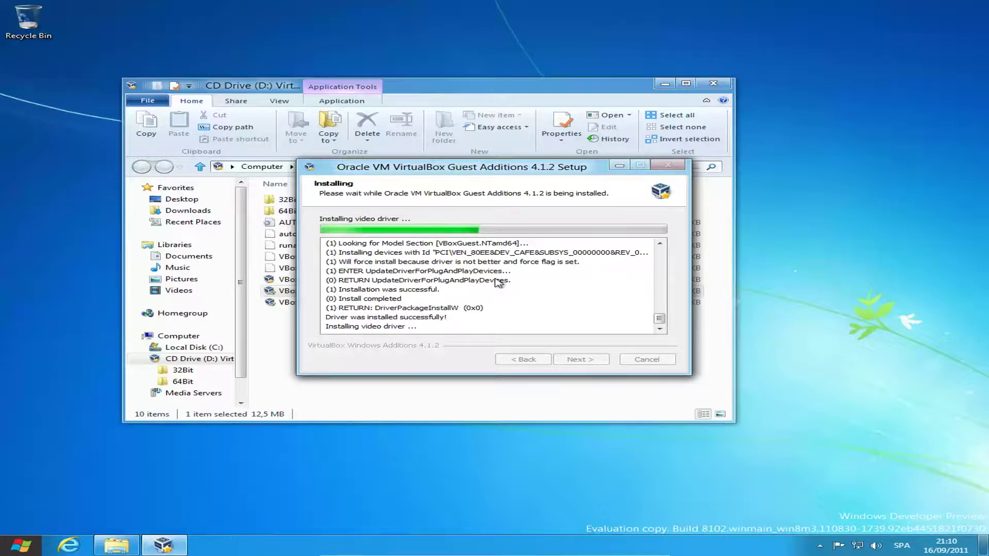
Step: Open Task Manager while the Guest Additions setup is running and close it again
{"action": "left_click", "coordinate": [820, 547]}
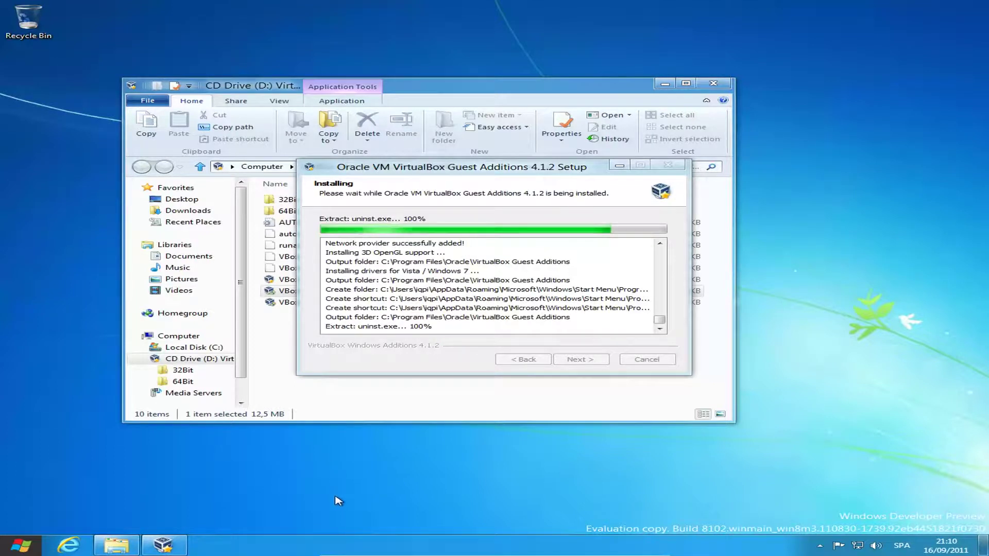
{"action": "right_click", "coordinate": [328, 546]}
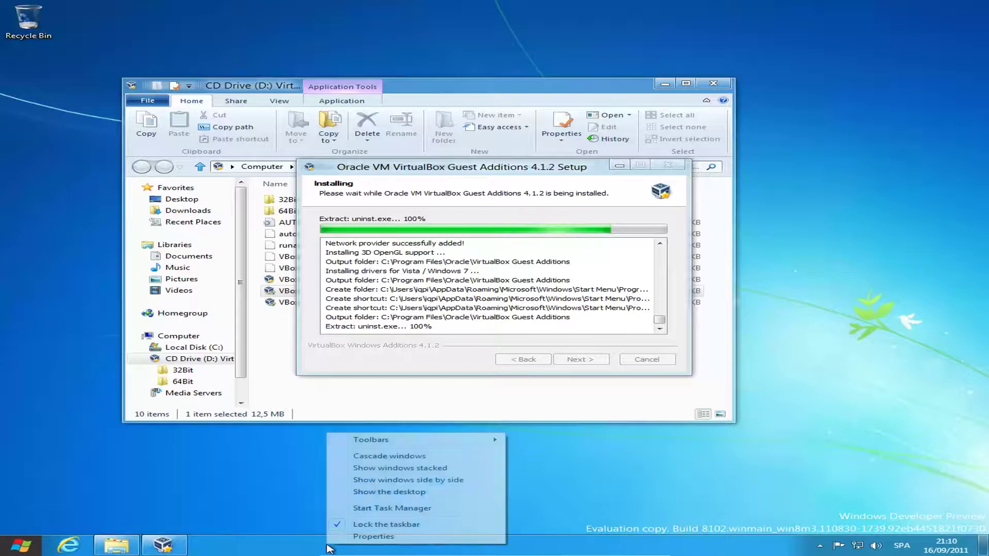
{"action": "left_click", "coordinate": [363, 510]}
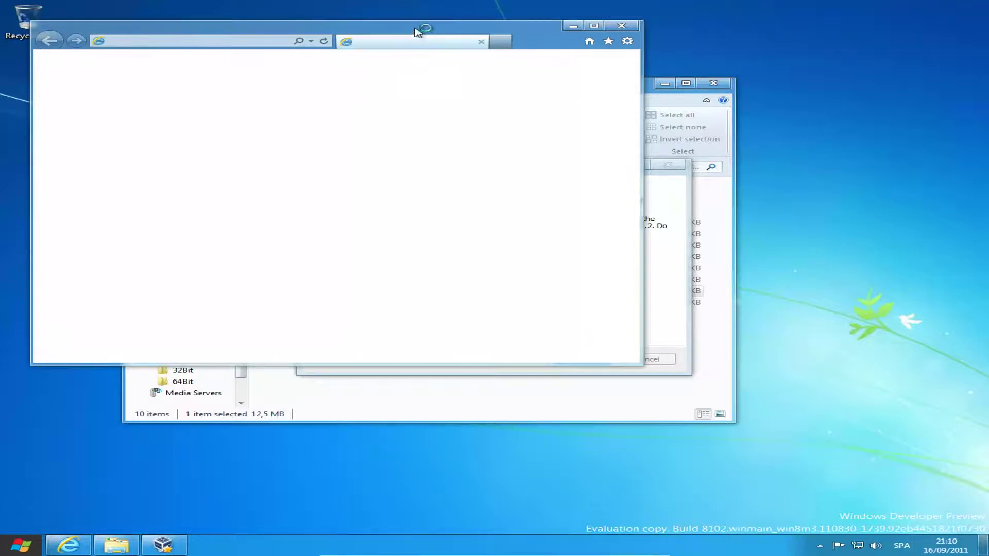
{"action": "key", "text": "ctrl+shift+Escape"}
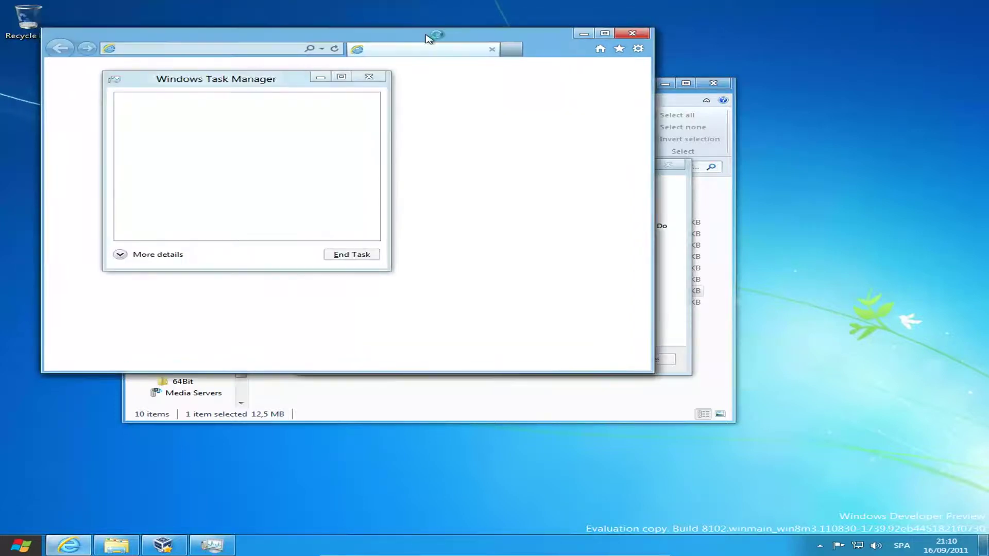
{"action": "left_click", "coordinate": [369, 76]}
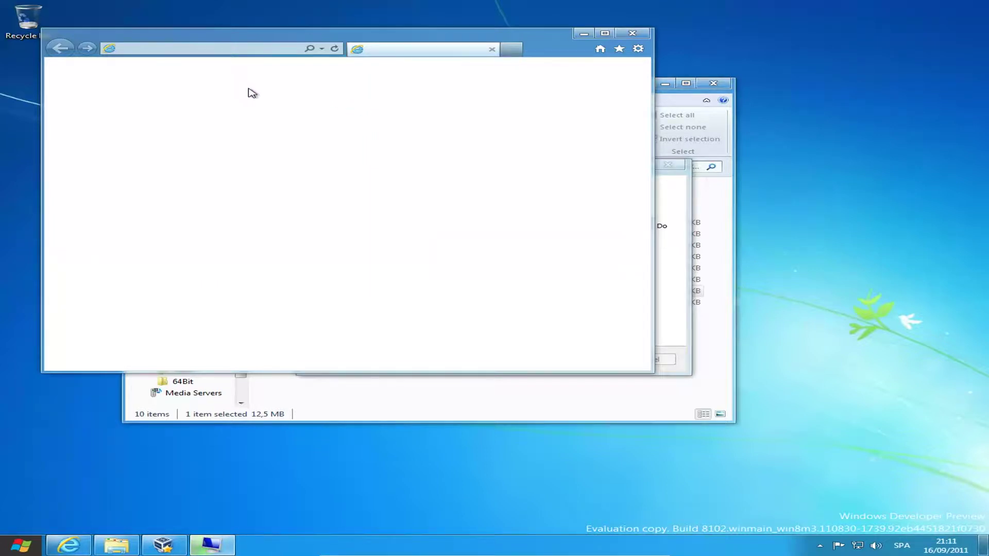
Step: Close the blank browser window and finish the Guest Additions setup with an immediate reboot
{"action": "left_click", "coordinate": [632, 33]}
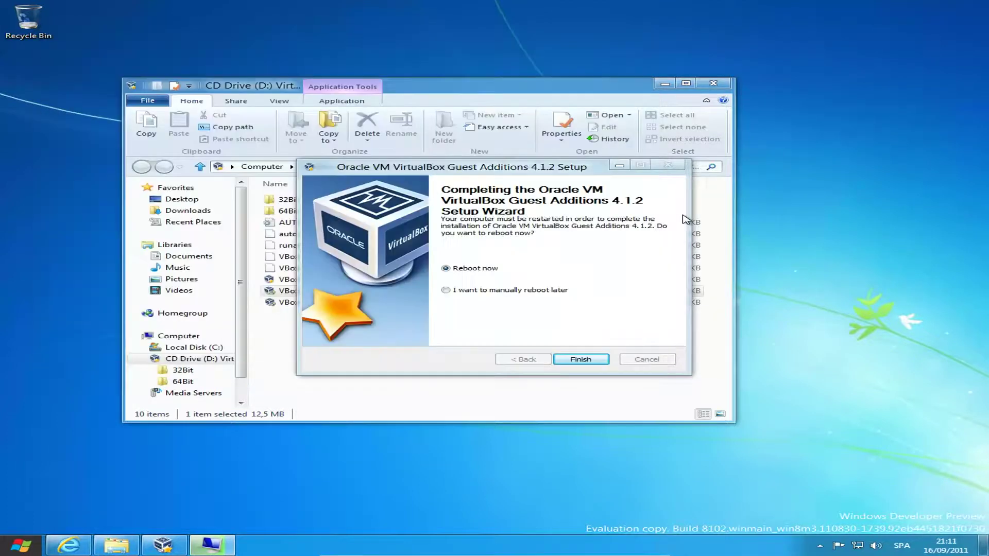
{"action": "left_click", "coordinate": [589, 355]}
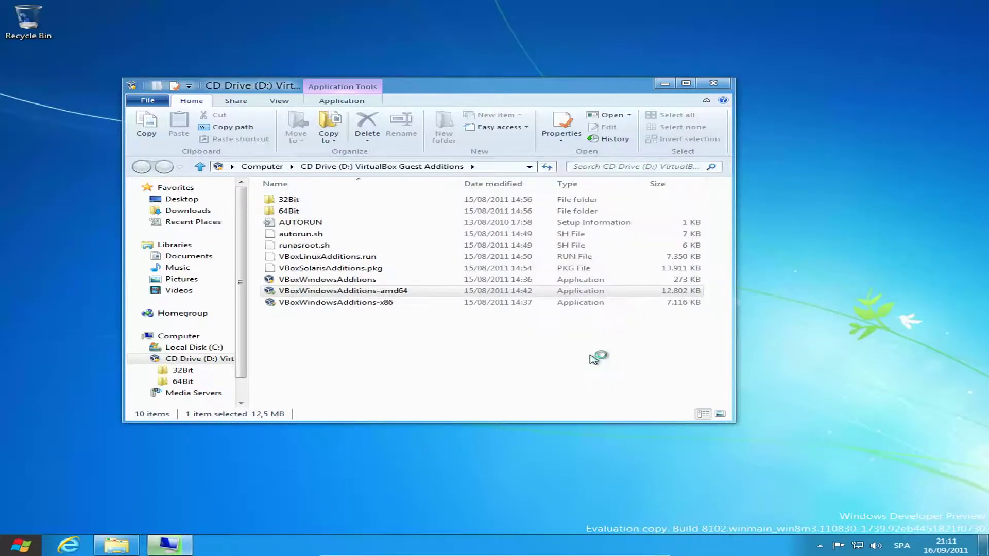
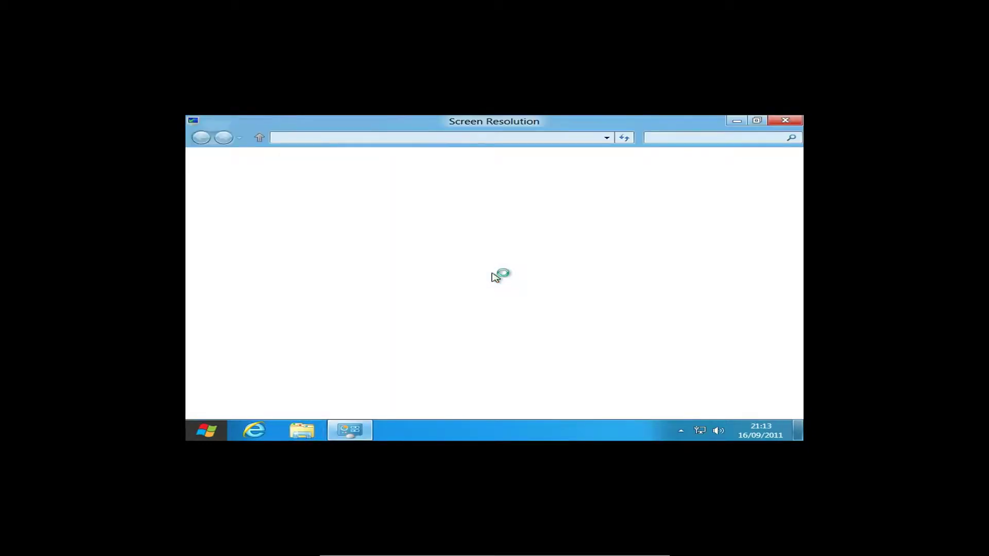
Step: Set the display resolution to 1280 × 1024, keep the changes, and close the Screen Resolution settings
{"action": "left_click", "coordinate": [410, 273]}
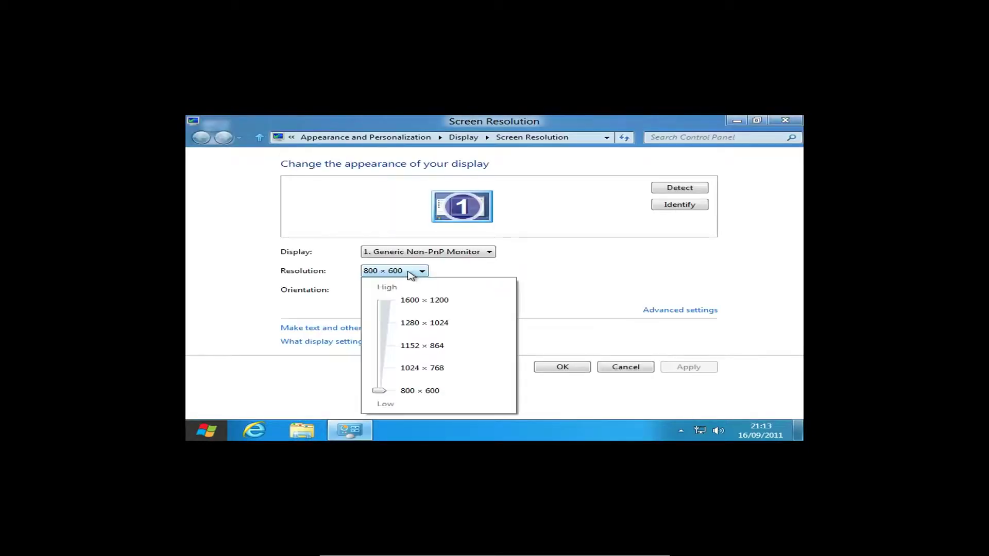
{"action": "left_click", "coordinate": [455, 323]}
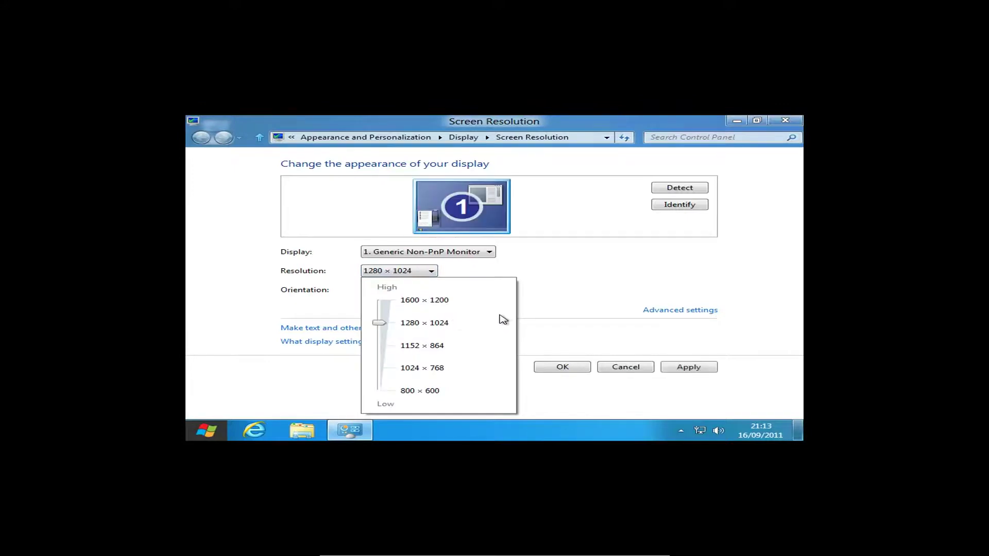
{"action": "left_click", "coordinate": [687, 369]}
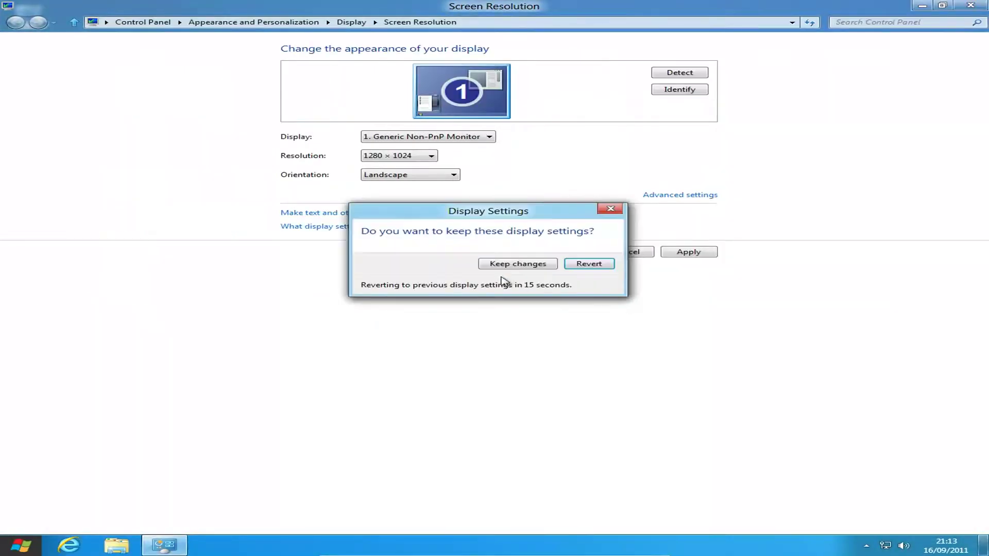
{"action": "left_click", "coordinate": [500, 265]}
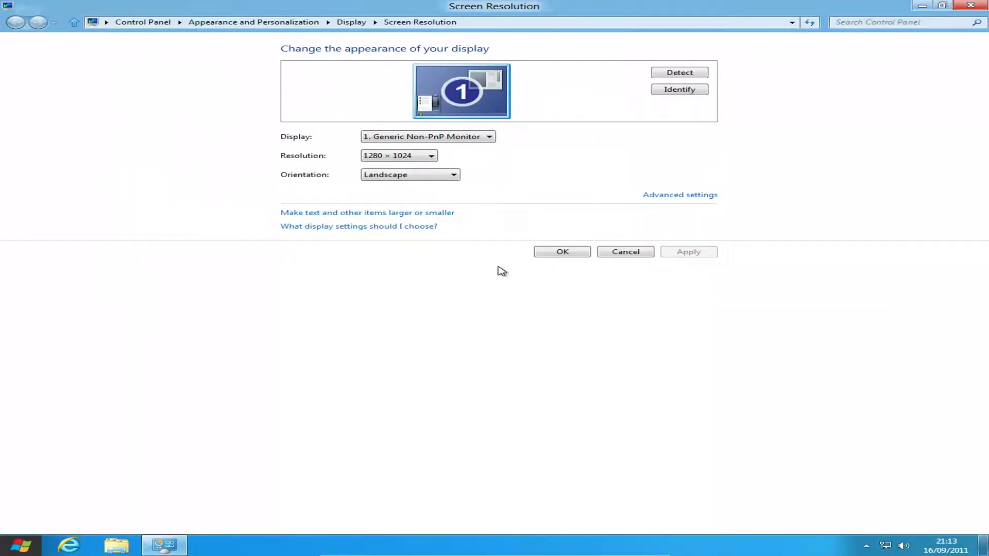
{"action": "left_click", "coordinate": [563, 252]}
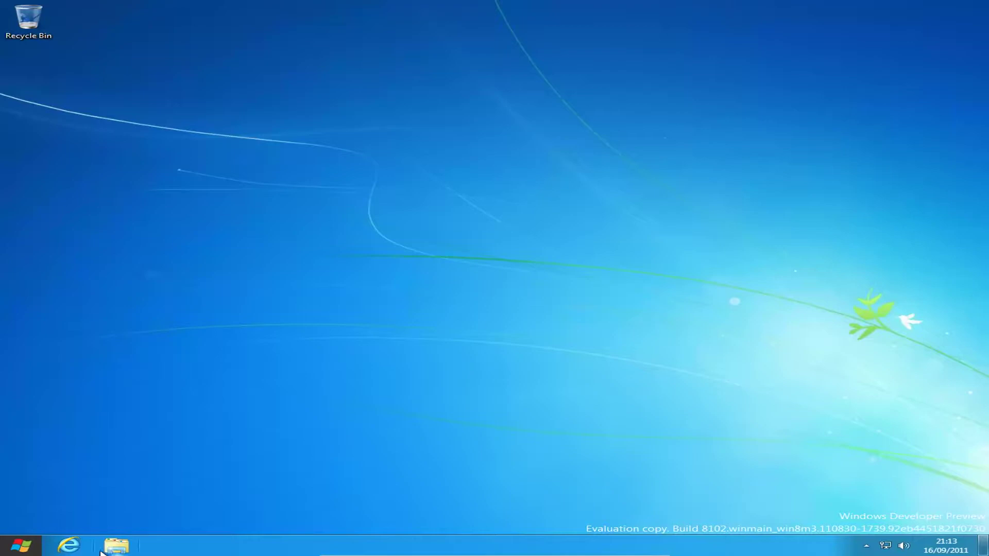
Step: Open Task Manager, expand it to the detailed view, and widen its window
{"action": "right_click", "coordinate": [483, 548]}
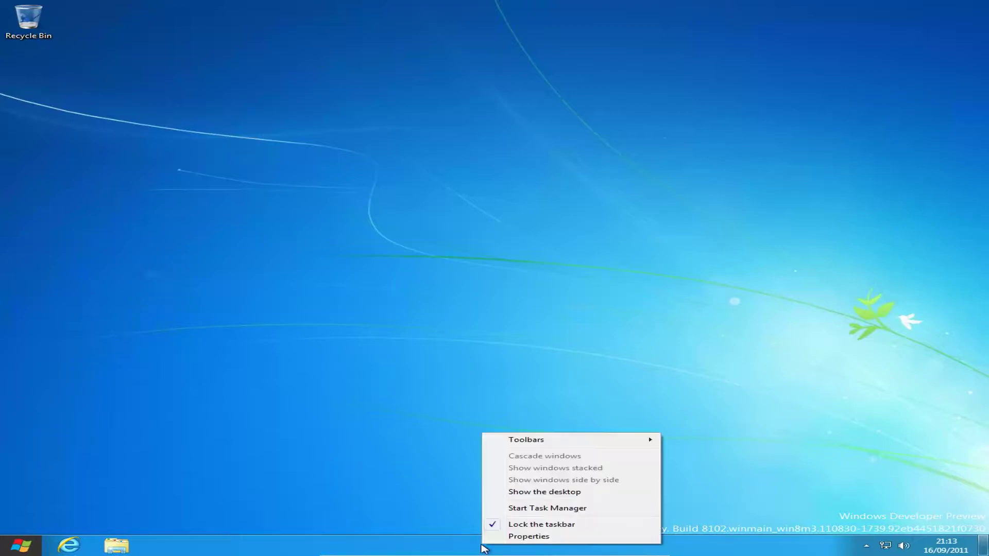
{"action": "left_click", "coordinate": [507, 508]}
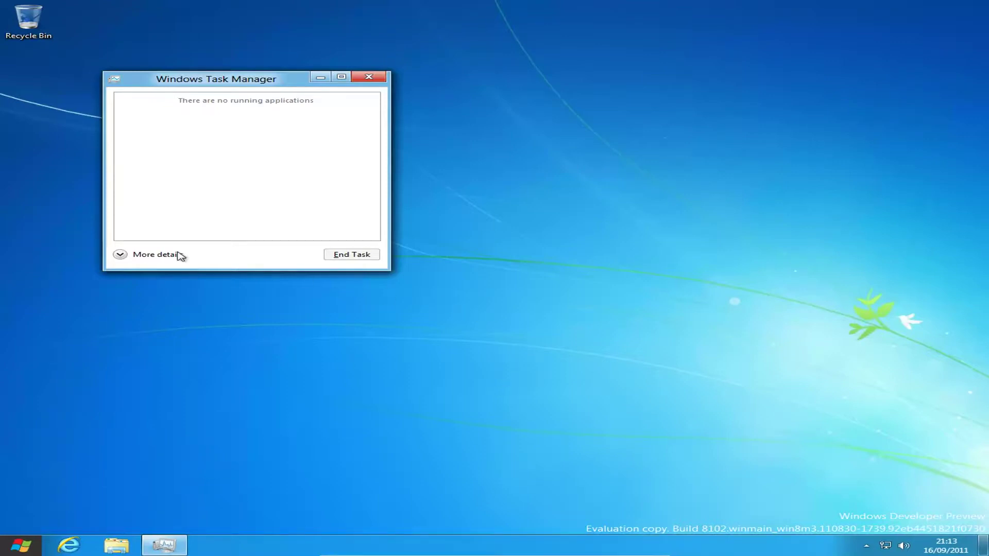
{"action": "left_click", "coordinate": [119, 255]}
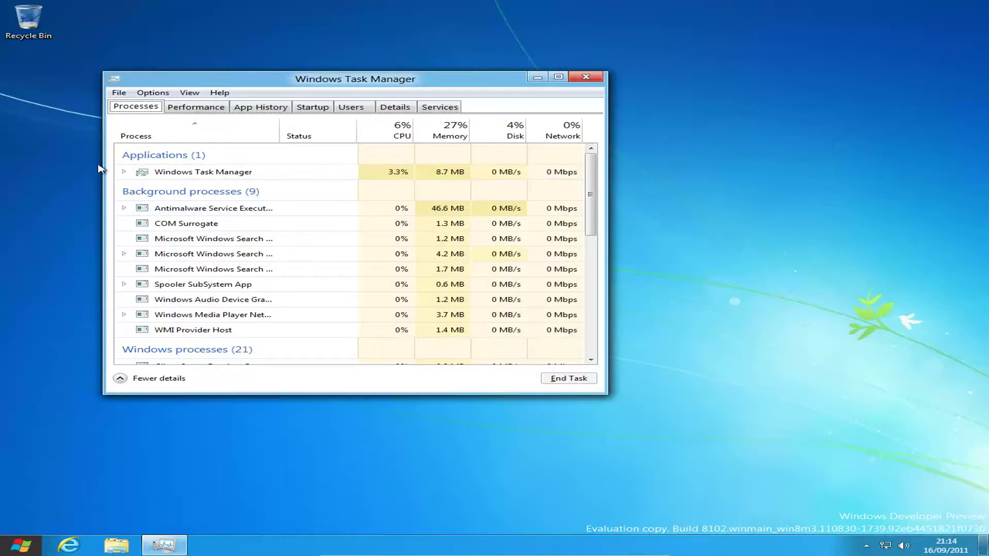
{"action": "left_click_drag", "start_coordinate": [608, 138], "coordinate": [734, 131]}
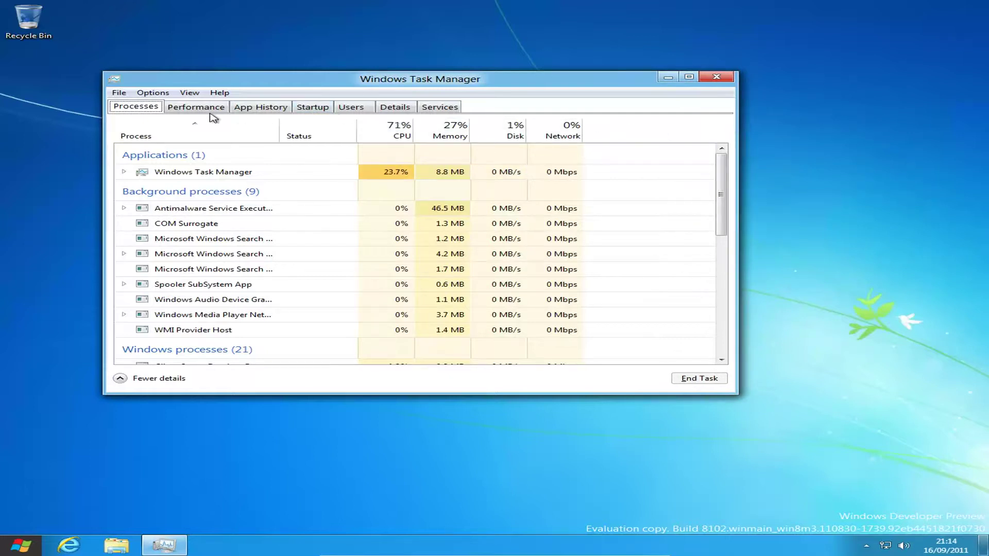
Step: Examine Task Manager's performance, app history, startup, users, and services views, and look through the detailed process list
{"action": "left_click", "coordinate": [208, 111]}
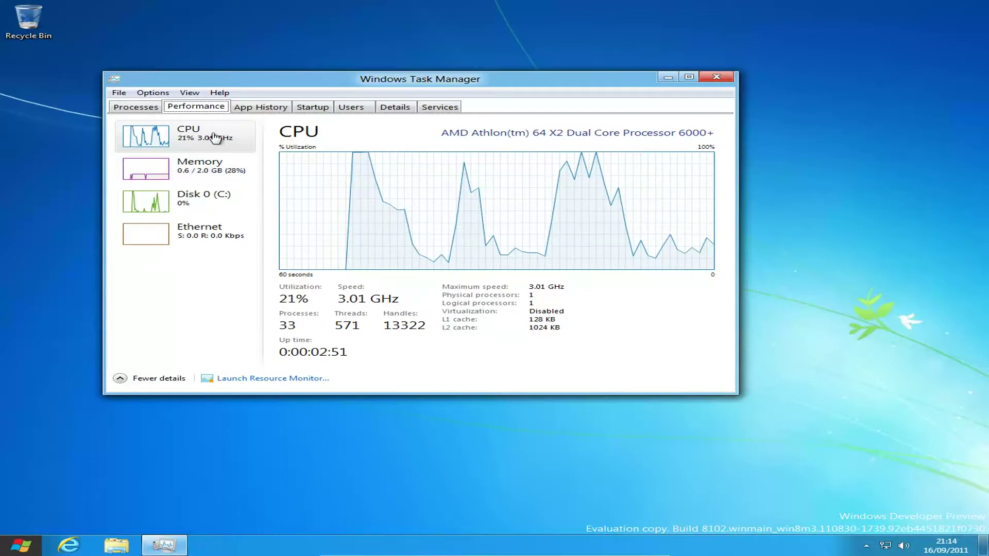
{"action": "left_click", "coordinate": [266, 108]}
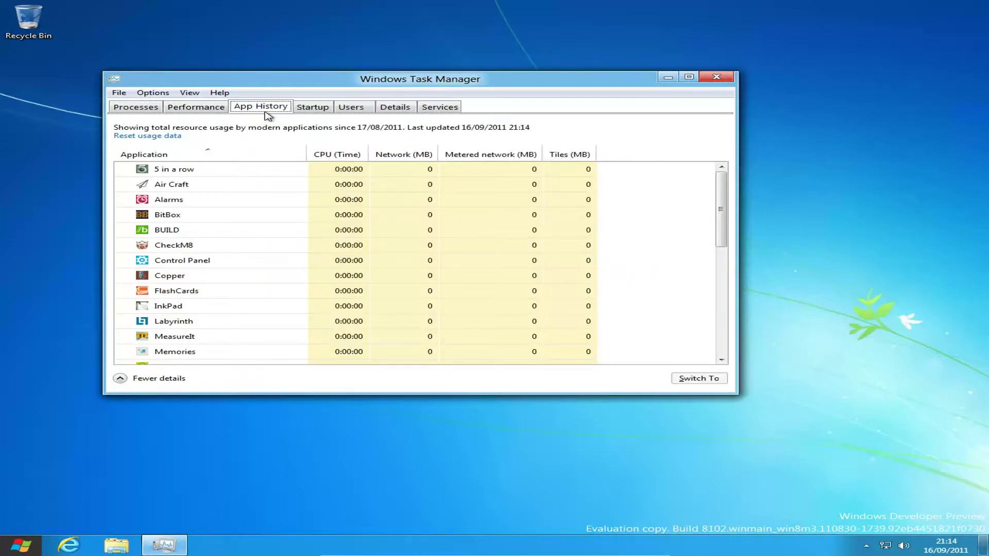
{"action": "left_click", "coordinate": [309, 108]}
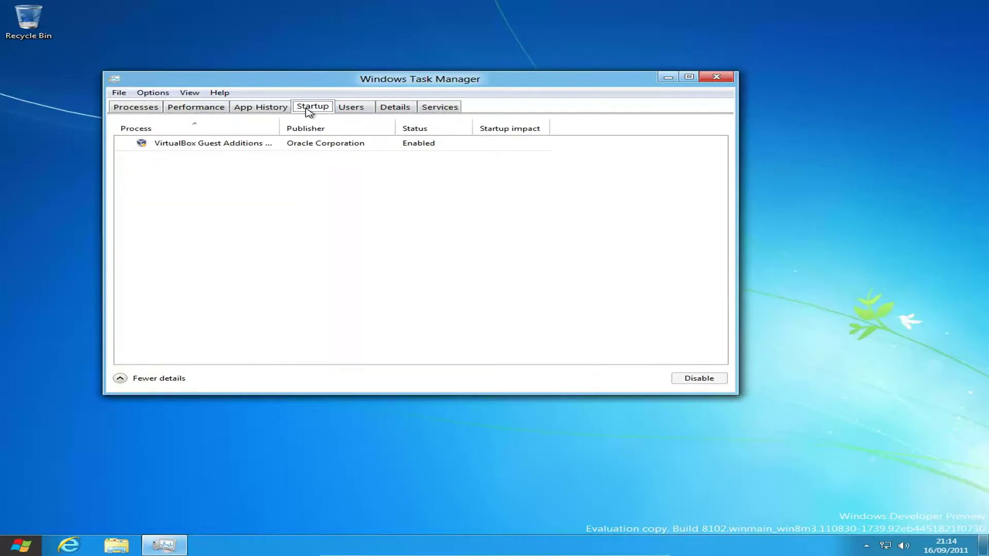
{"action": "left_click", "coordinate": [341, 107]}
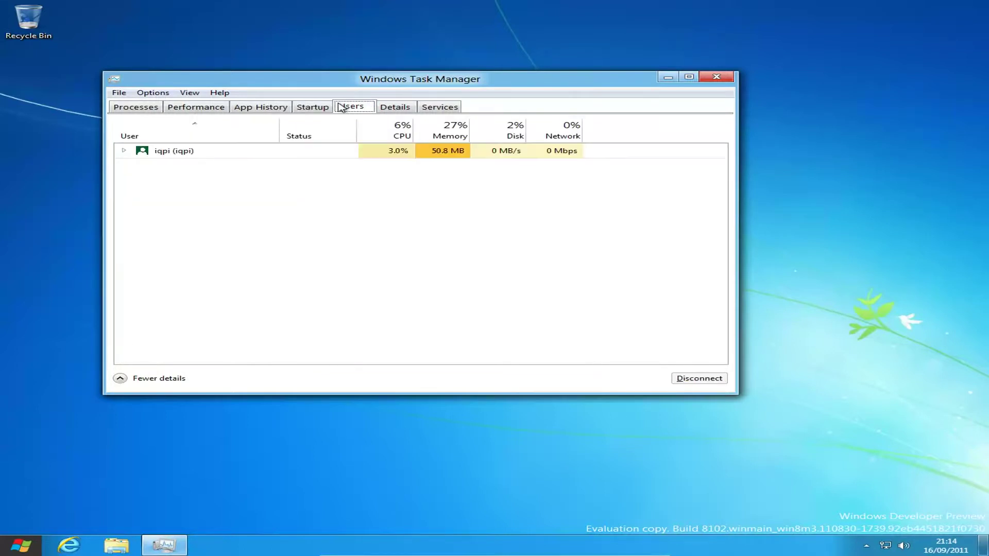
{"action": "left_click", "coordinate": [382, 108]}
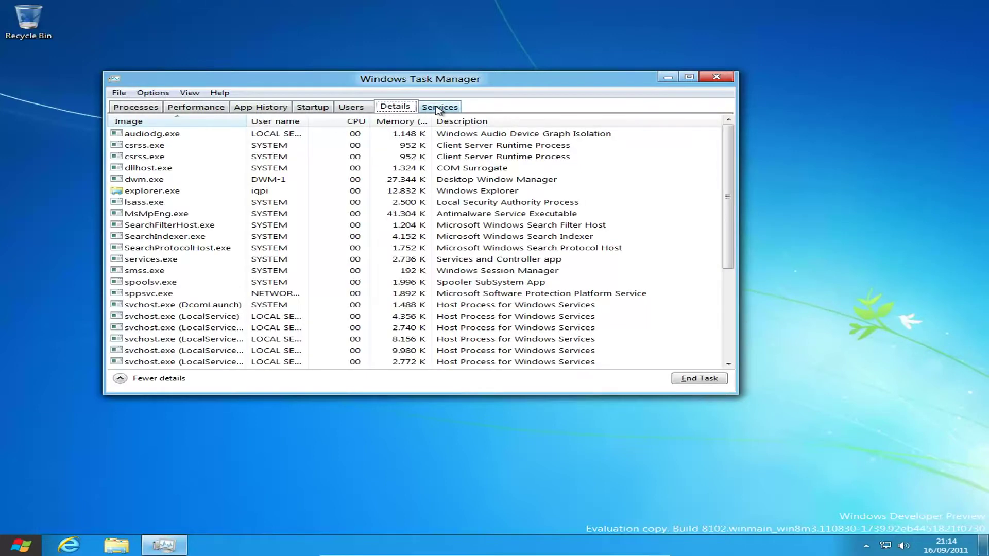
{"action": "left_click", "coordinate": [438, 109]}
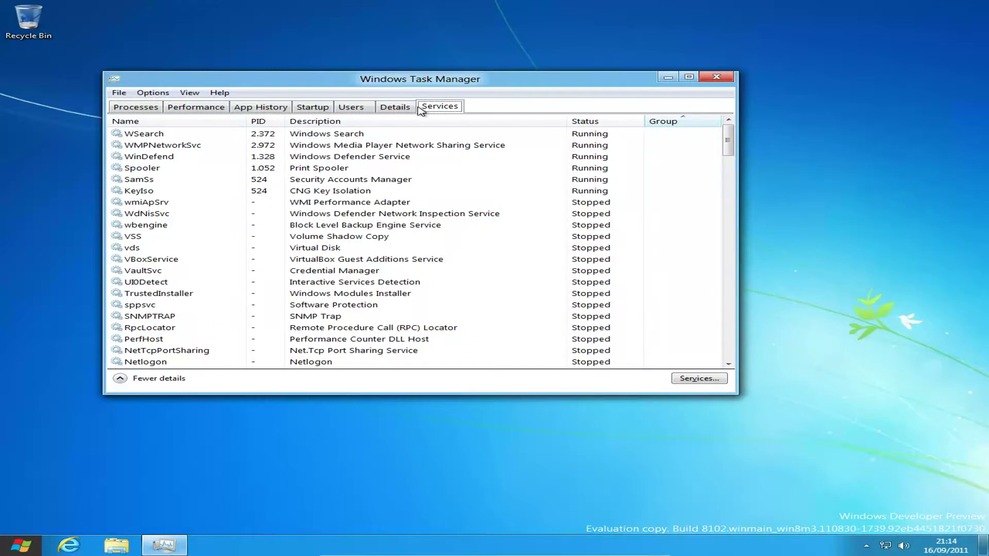
{"action": "left_click", "coordinate": [401, 108]}
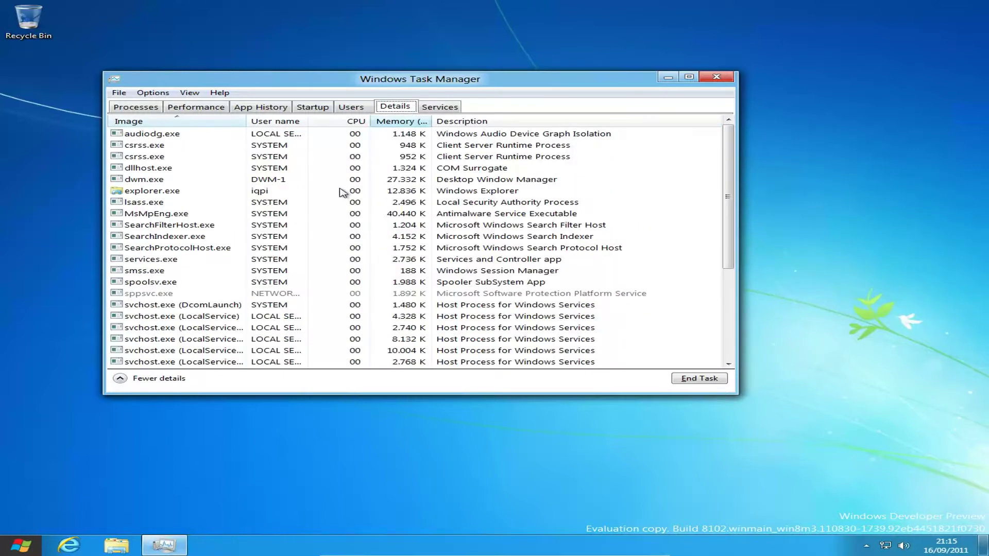
{"action": "scroll", "coordinate": [346, 196], "scroll_direction": "down", "scroll_amount": 4}
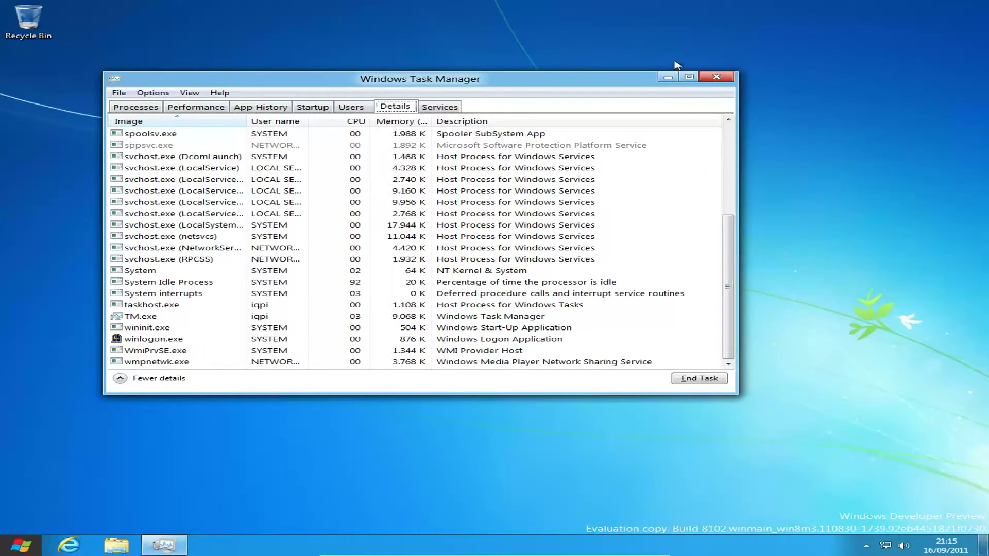
Step: Close Task Manager and move the picstream tile on the Start screen into the first group, between Stocks and News
{"action": "left_click", "coordinate": [716, 77]}
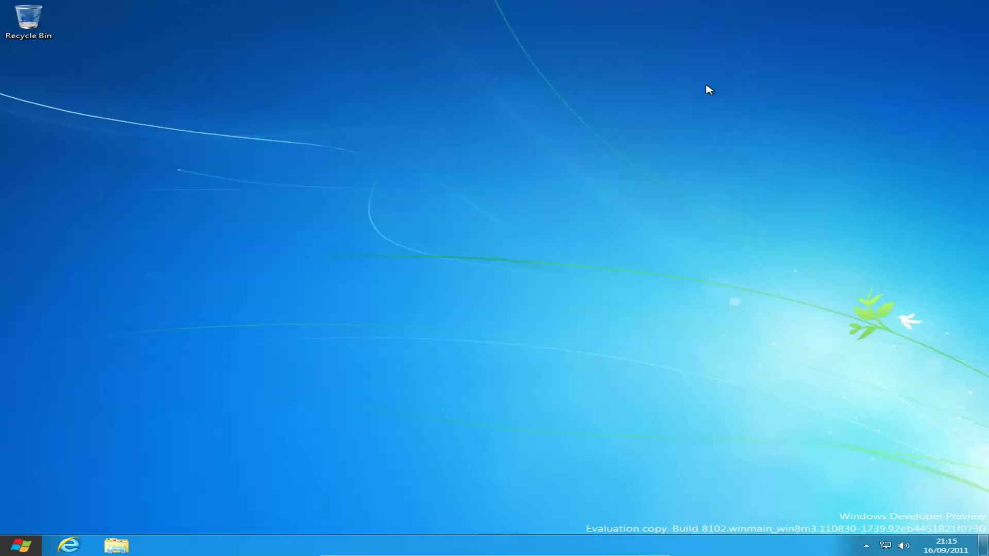
{"action": "left_click", "coordinate": [30, 550]}
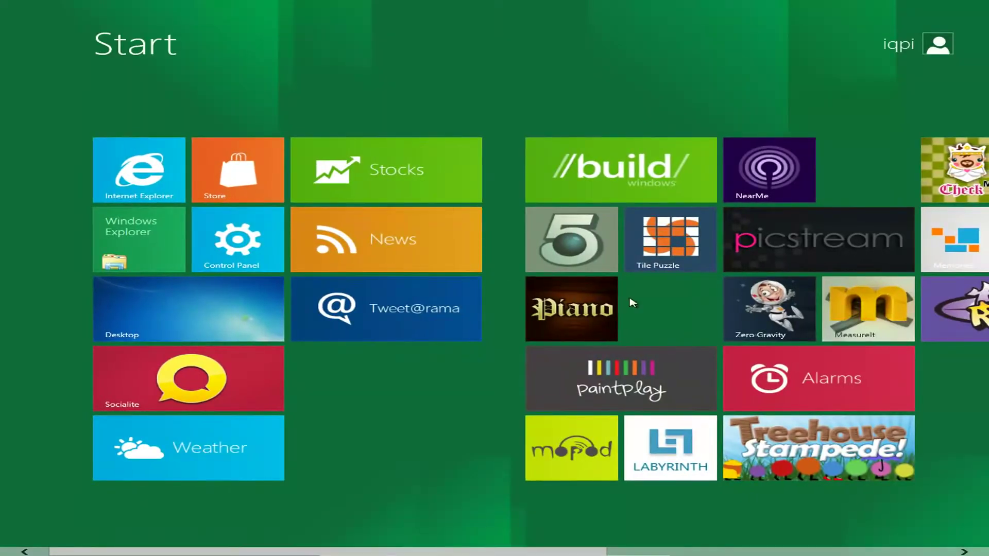
{"action": "left_click_drag", "start_coordinate": [740, 264], "coordinate": [267, 231]}
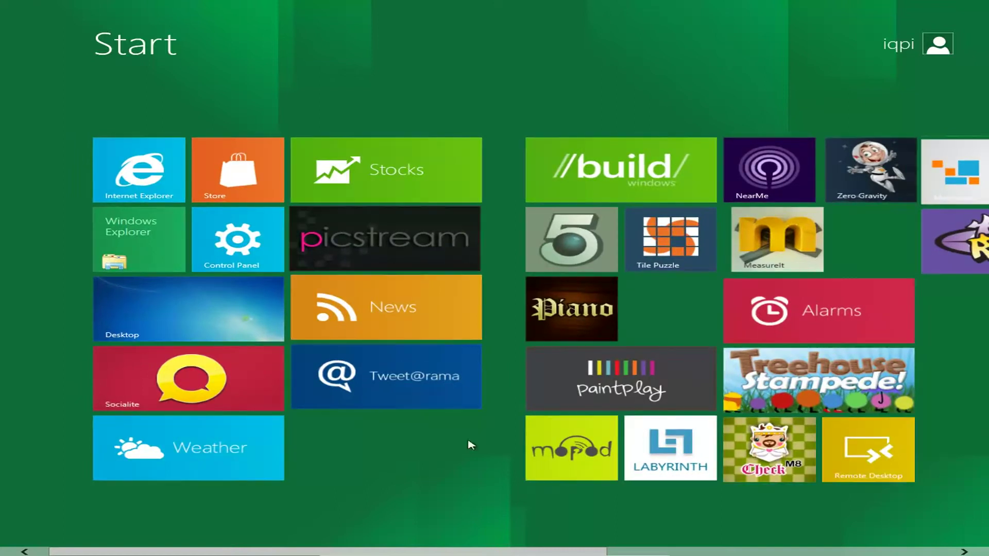
Step: Look through all the app tile groups on the Start screen
{"action": "scroll", "coordinate": [471, 481], "scroll_direction": "down", "scroll_amount": 5}
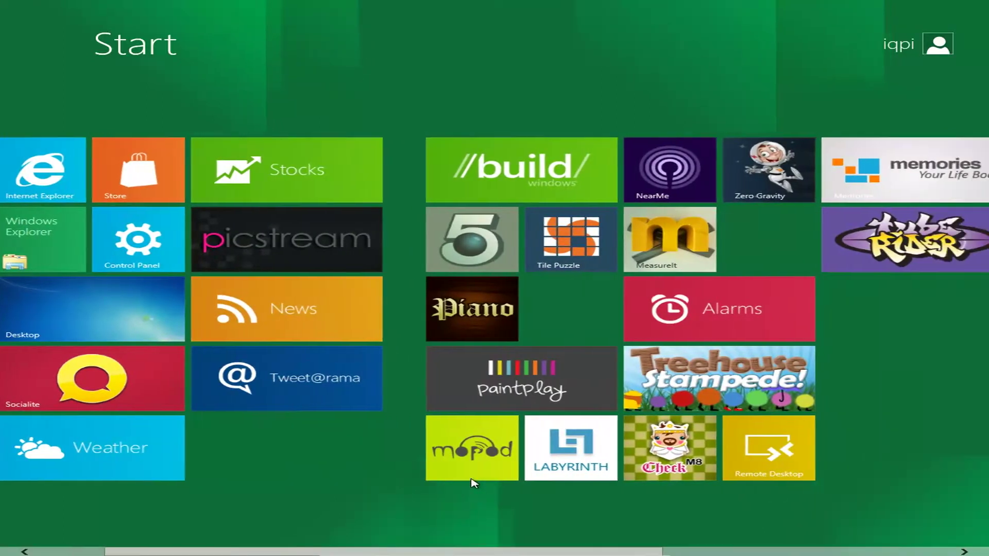
{"action": "scroll", "coordinate": [469, 460], "scroll_direction": "down", "scroll_amount": 2}
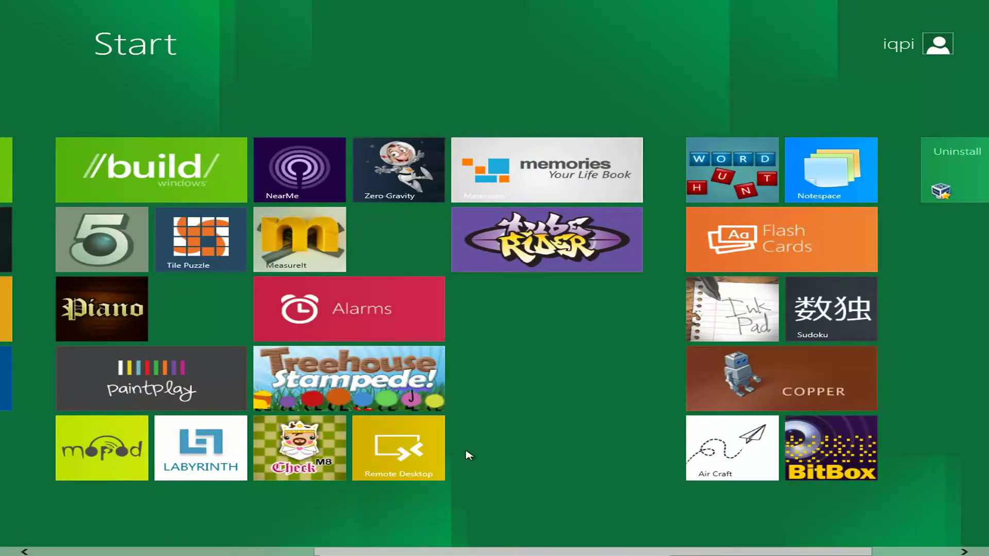
{"action": "scroll", "coordinate": [647, 248], "scroll_direction": "down", "scroll_amount": 2}
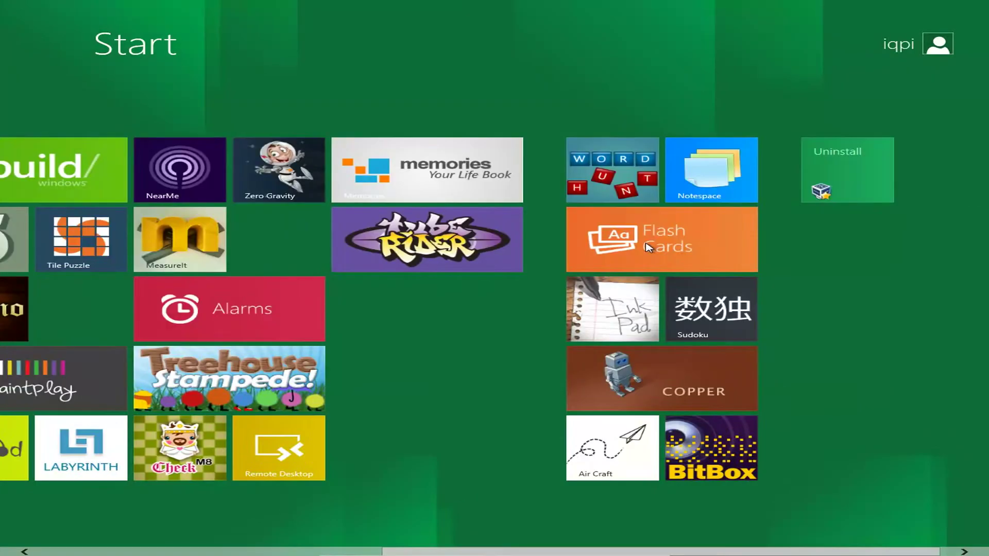
{"action": "scroll", "coordinate": [573, 310], "scroll_direction": "up", "scroll_amount": 8}
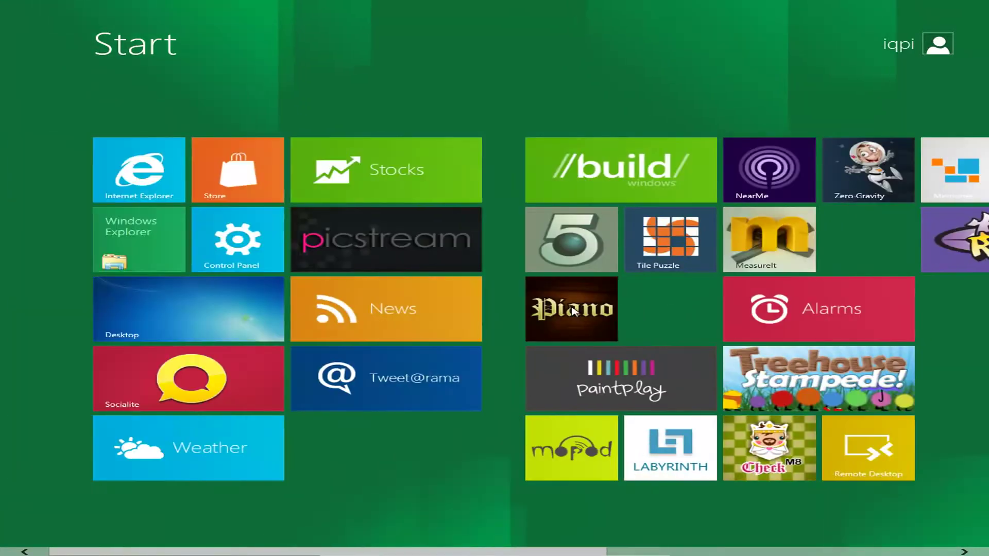
{"action": "scroll", "coordinate": [623, 289], "scroll_direction": "down", "scroll_amount": 8}
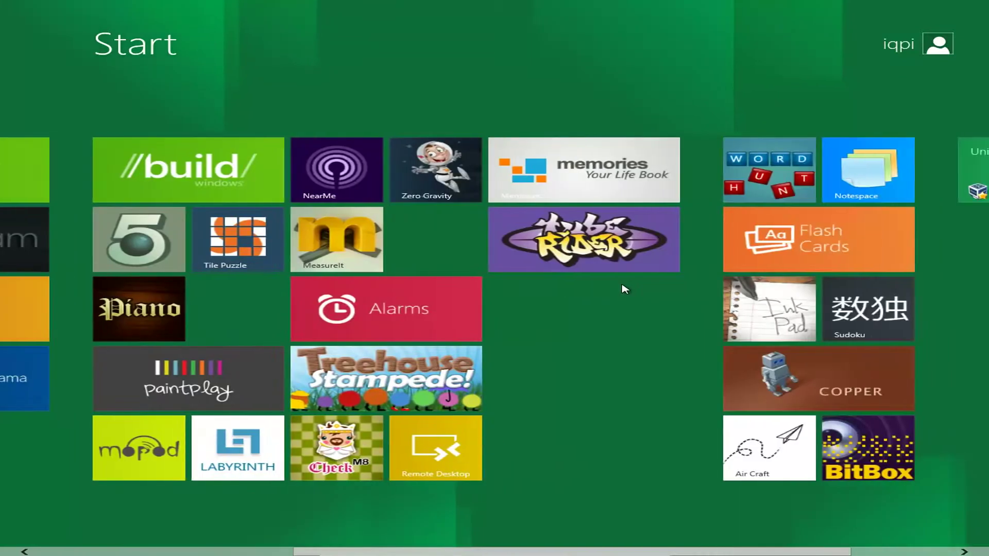
{"action": "scroll", "coordinate": [624, 288], "scroll_direction": "up", "scroll_amount": 1}
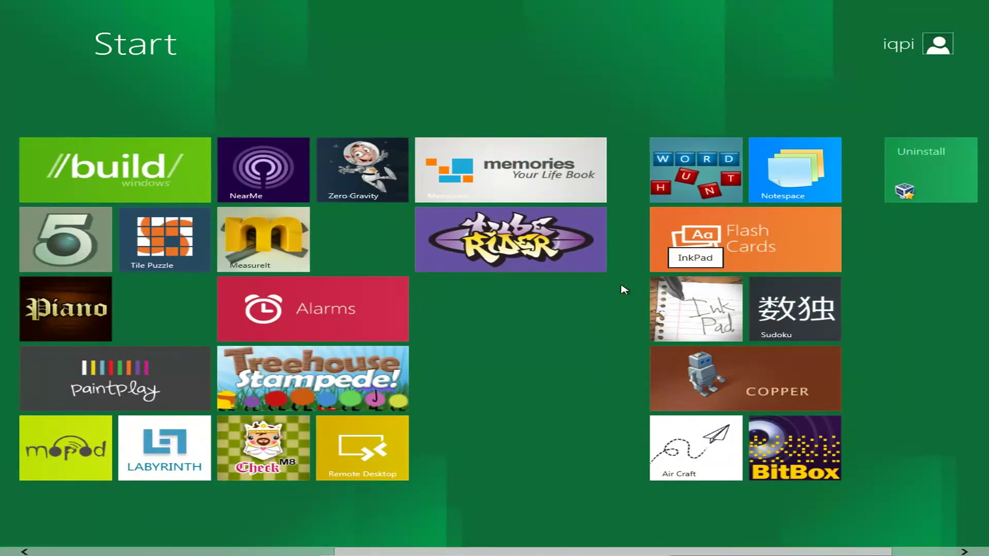
{"action": "scroll", "coordinate": [622, 289], "scroll_direction": "up", "scroll_amount": 1}
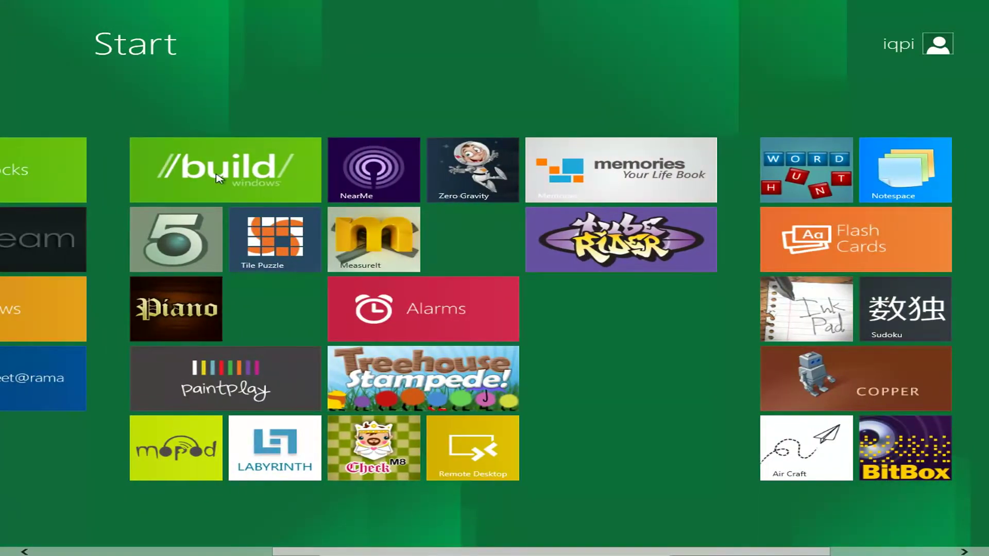
Step: Open the BUILD app and cancel its Windows Live ID sign-in
{"action": "left_click", "coordinate": [219, 178]}
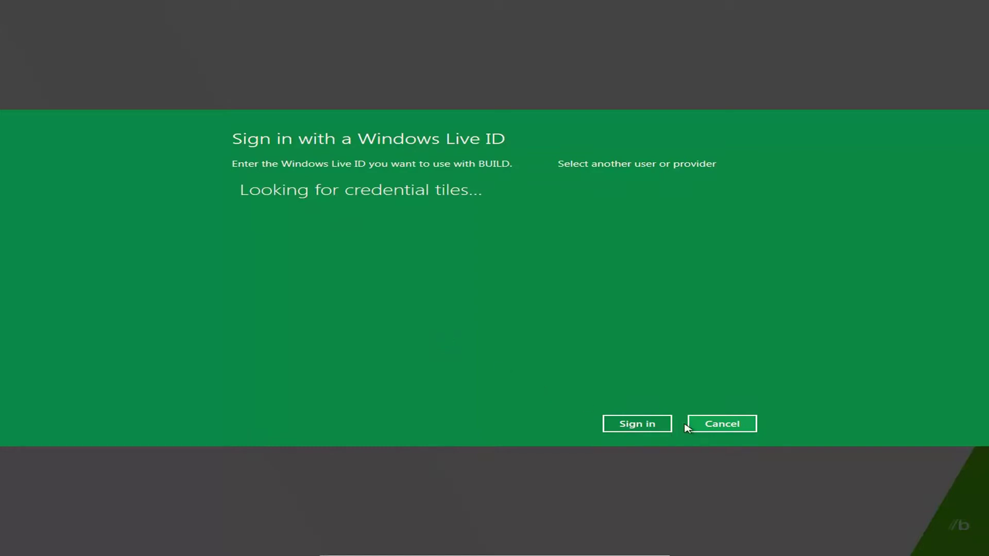
{"action": "left_click", "coordinate": [722, 428]}
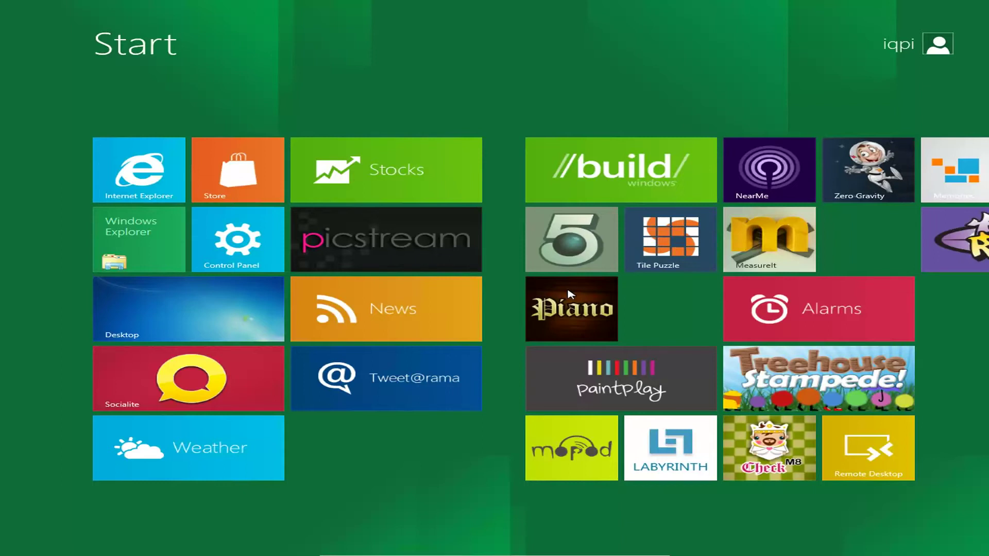
Step: Shut down the Windows 8 virtual machine from its desktop and switch the host to the XAT workspace
{"action": "left_click", "coordinate": [219, 335]}
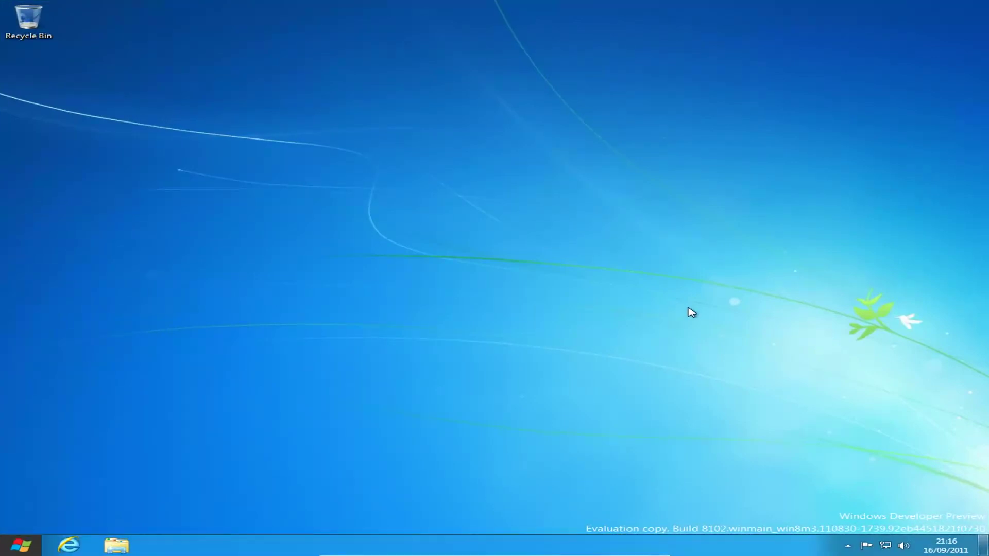
{"action": "mouse_move", "coordinate": [10, 550]}
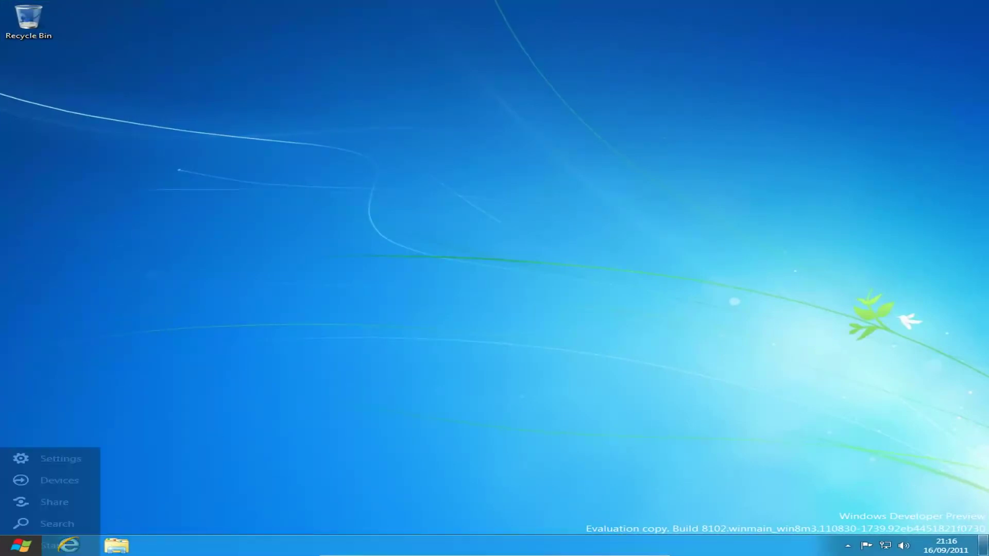
{"action": "left_click", "coordinate": [51, 458]}
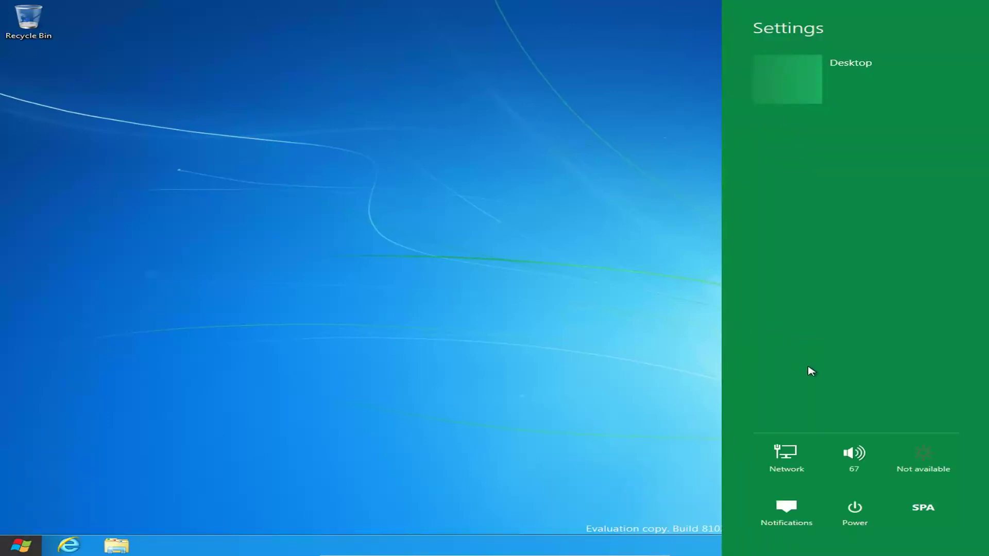
{"action": "left_click", "coordinate": [855, 512]}
{"action": "left_click", "coordinate": [855, 457]}
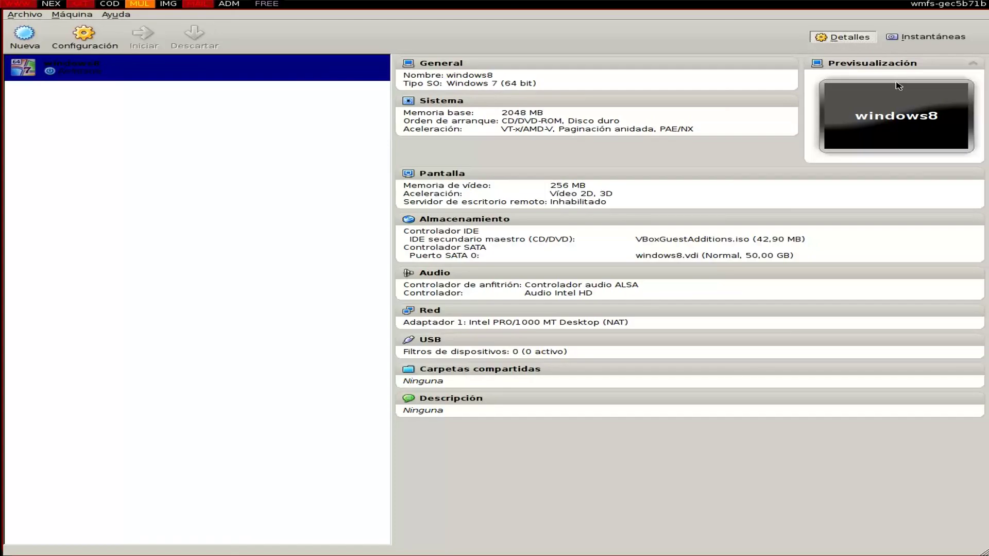
{"action": "key", "text": "super+3"}
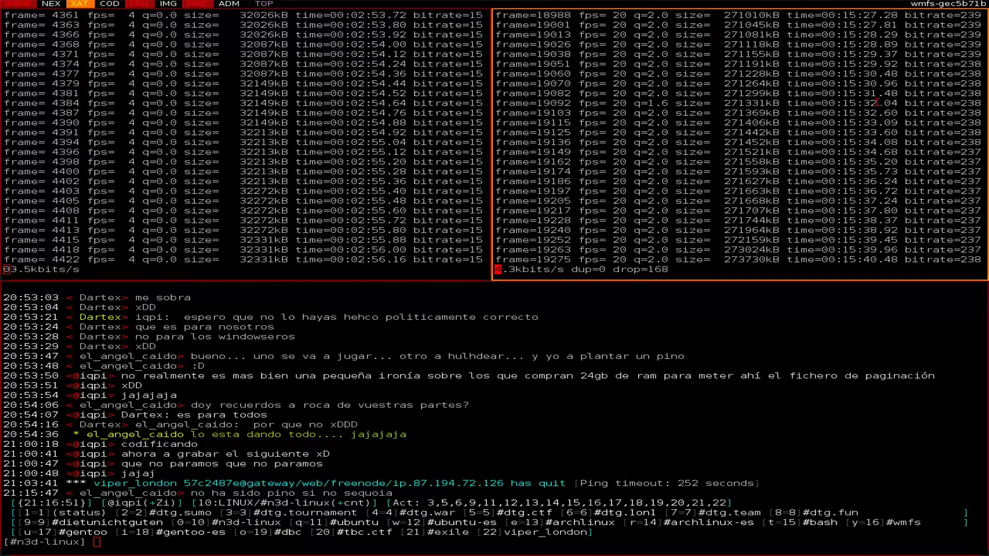